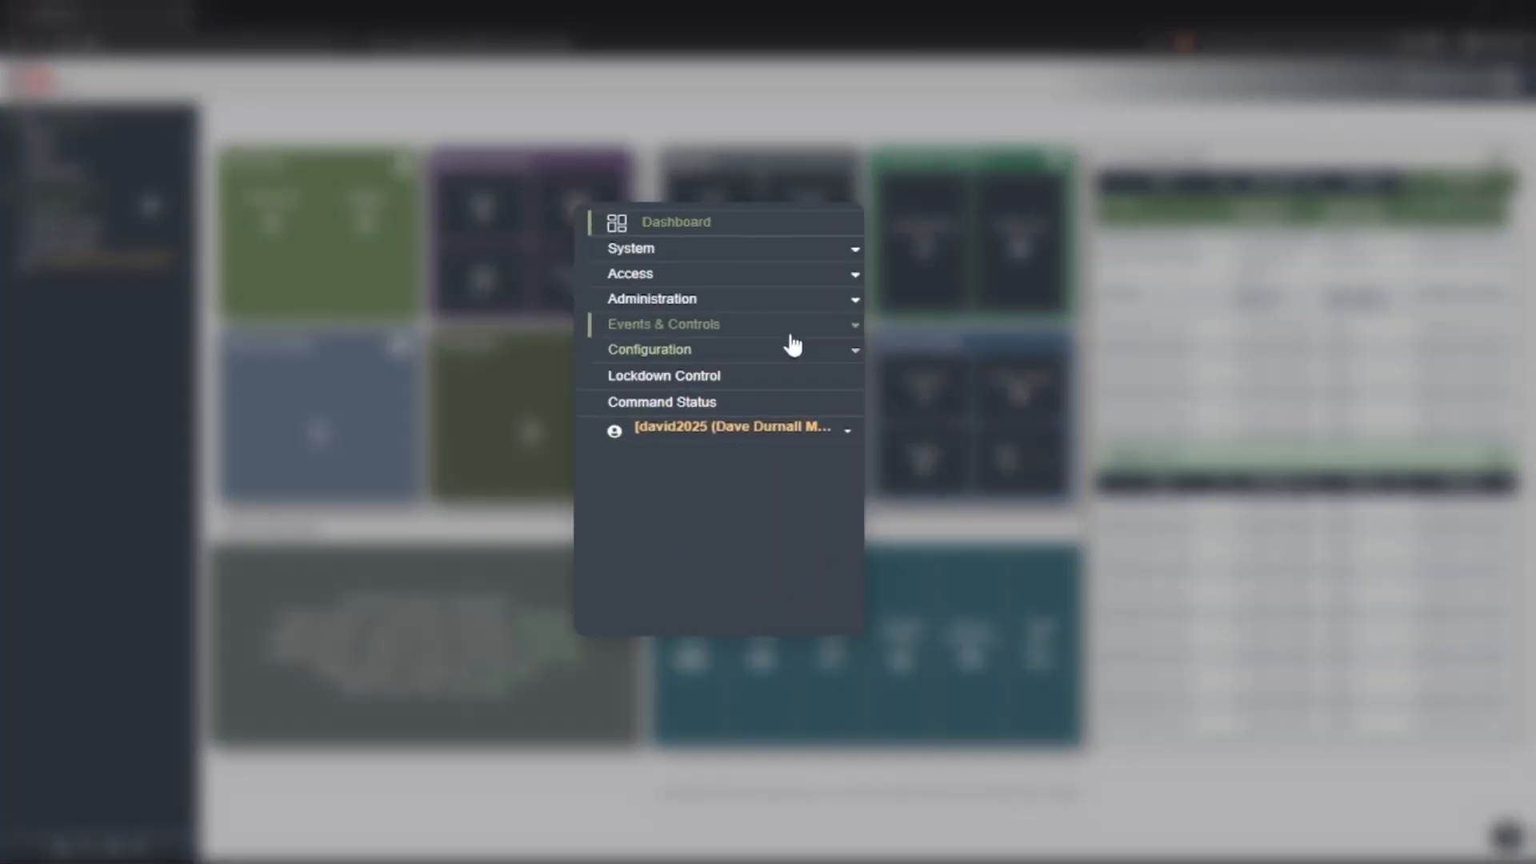
Open the NetPanel reader from the reader configuration list and view its Door Control settings.
click(156, 192)
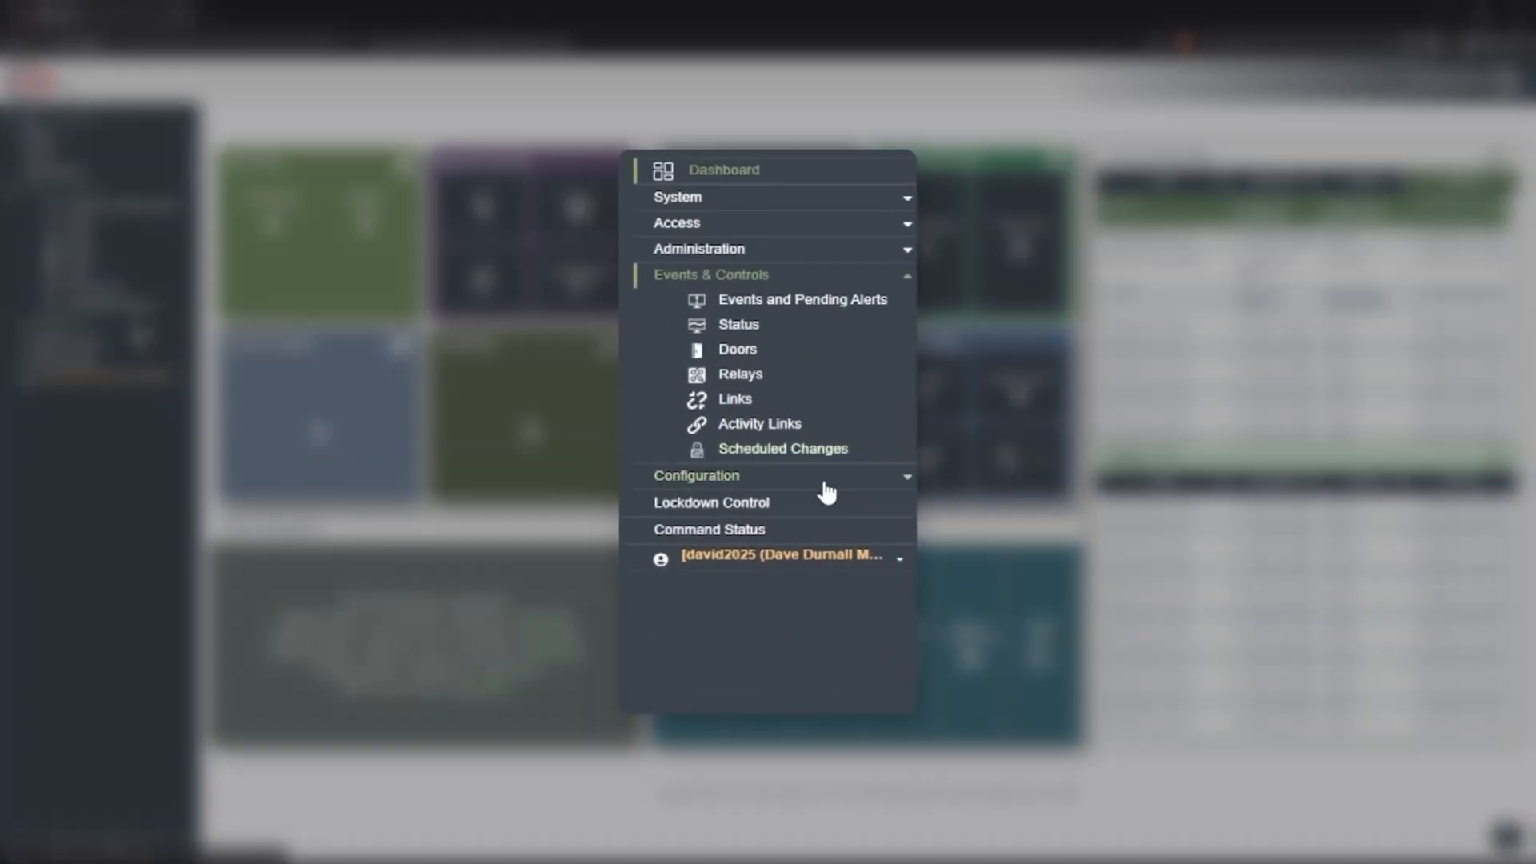
click(825, 484)
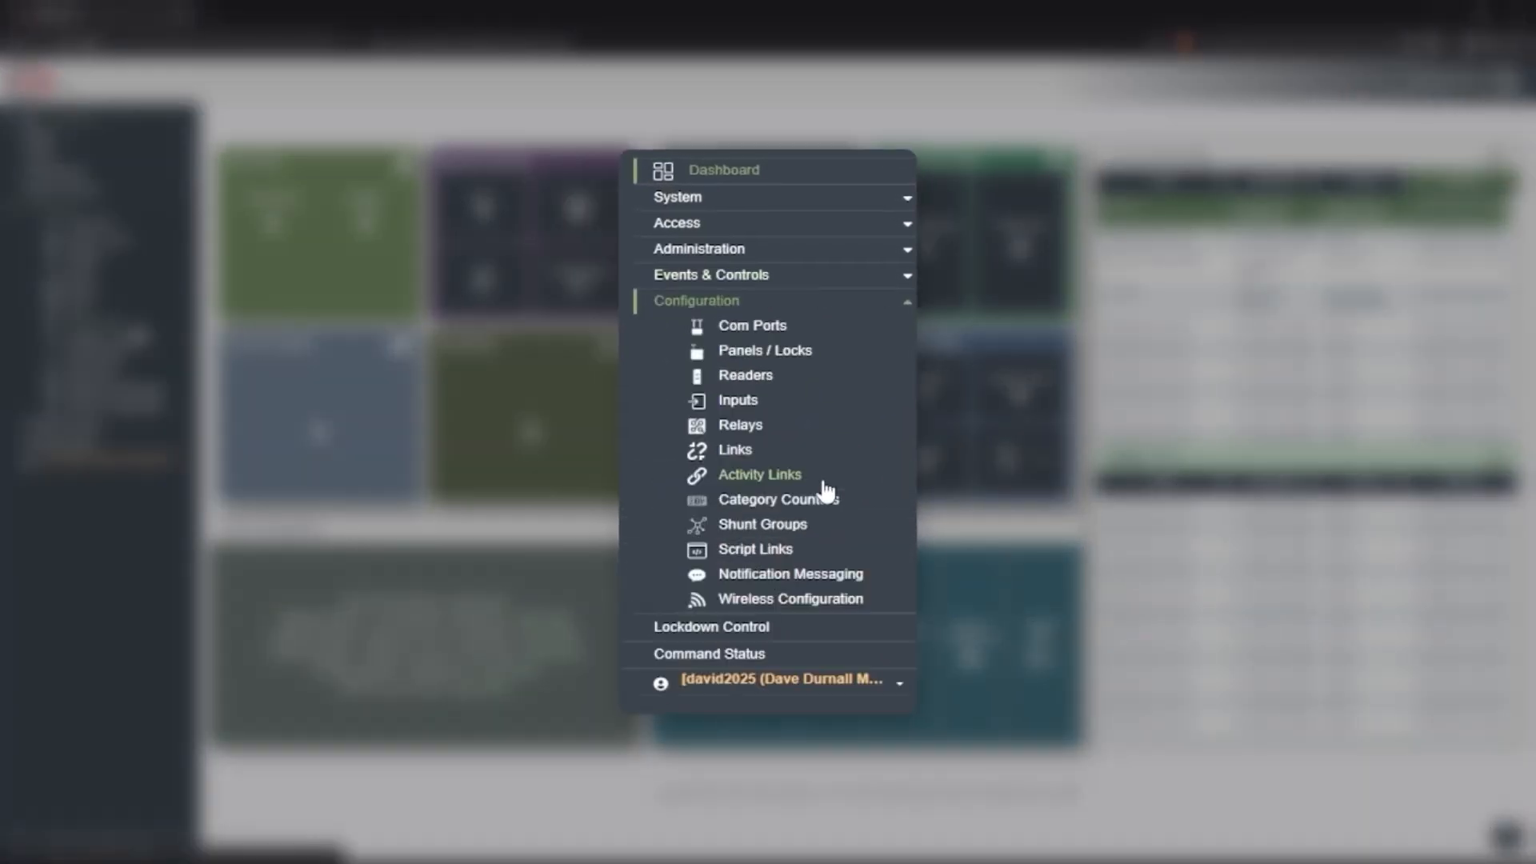
click(772, 376)
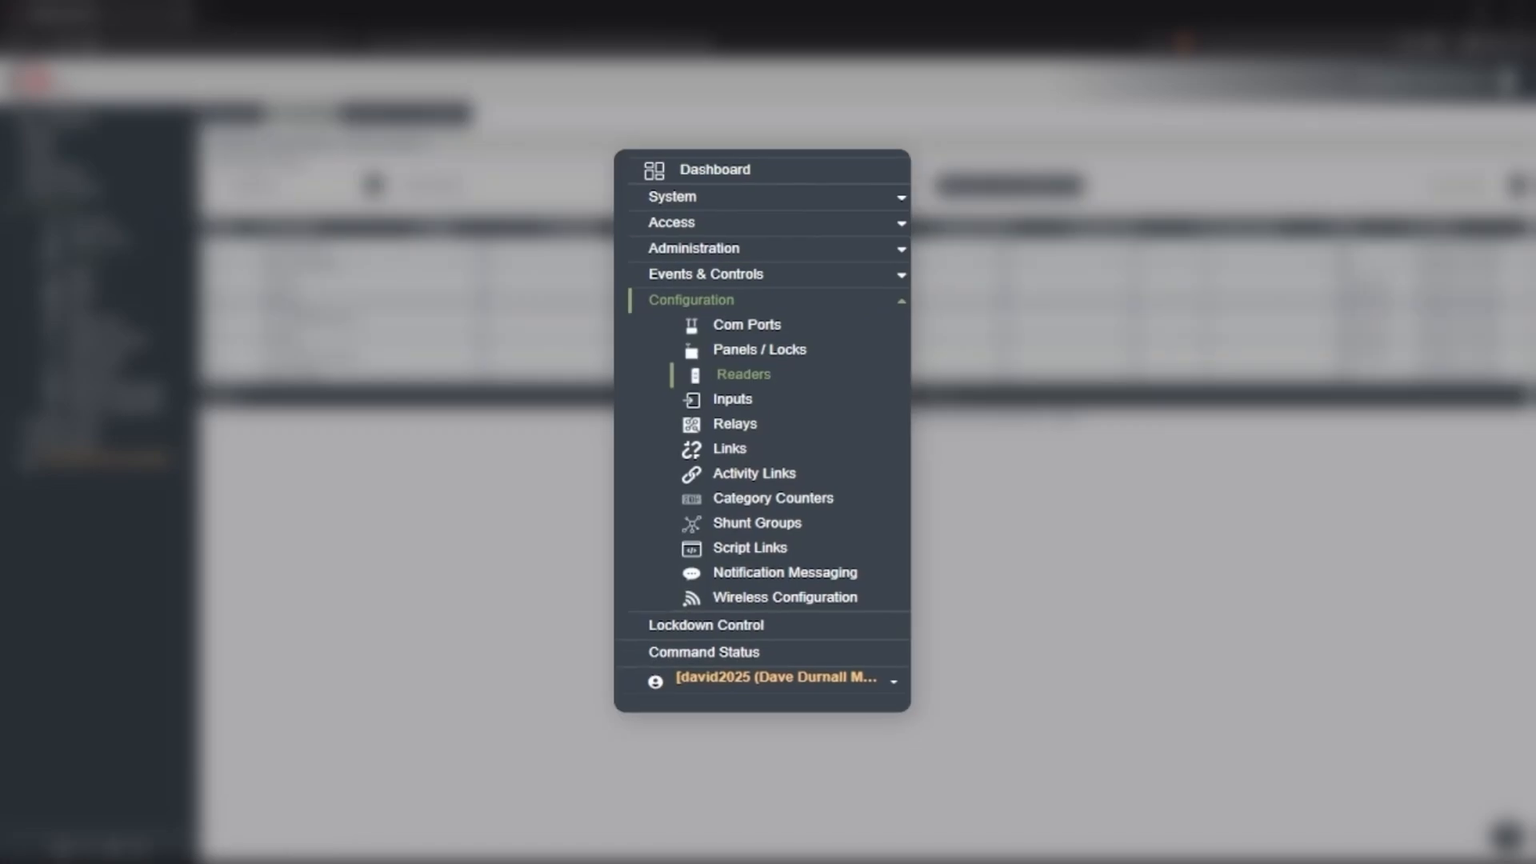
double_click(301, 302)
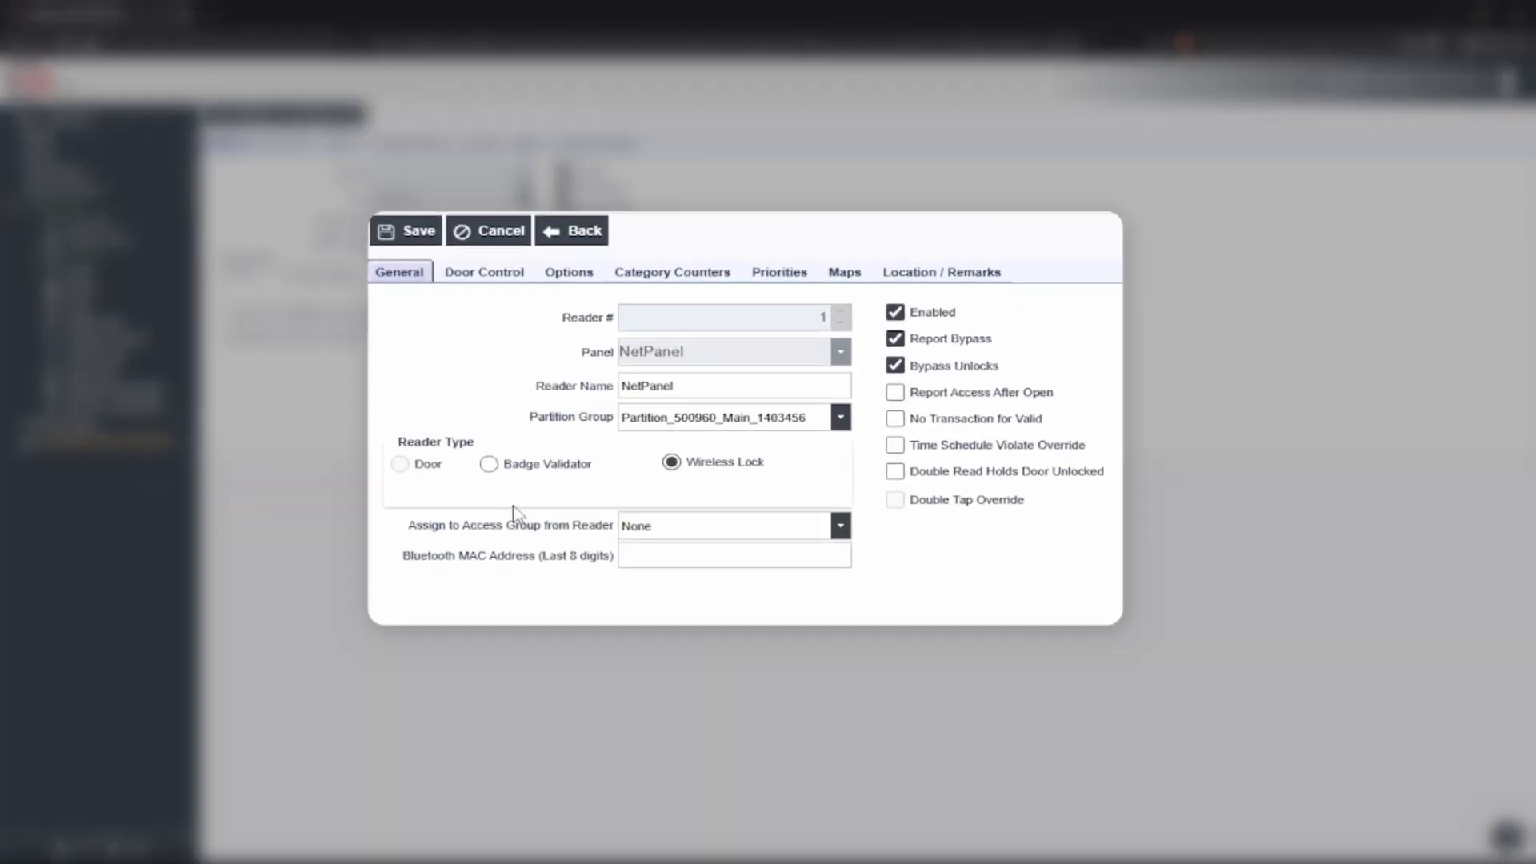
click(504, 287)
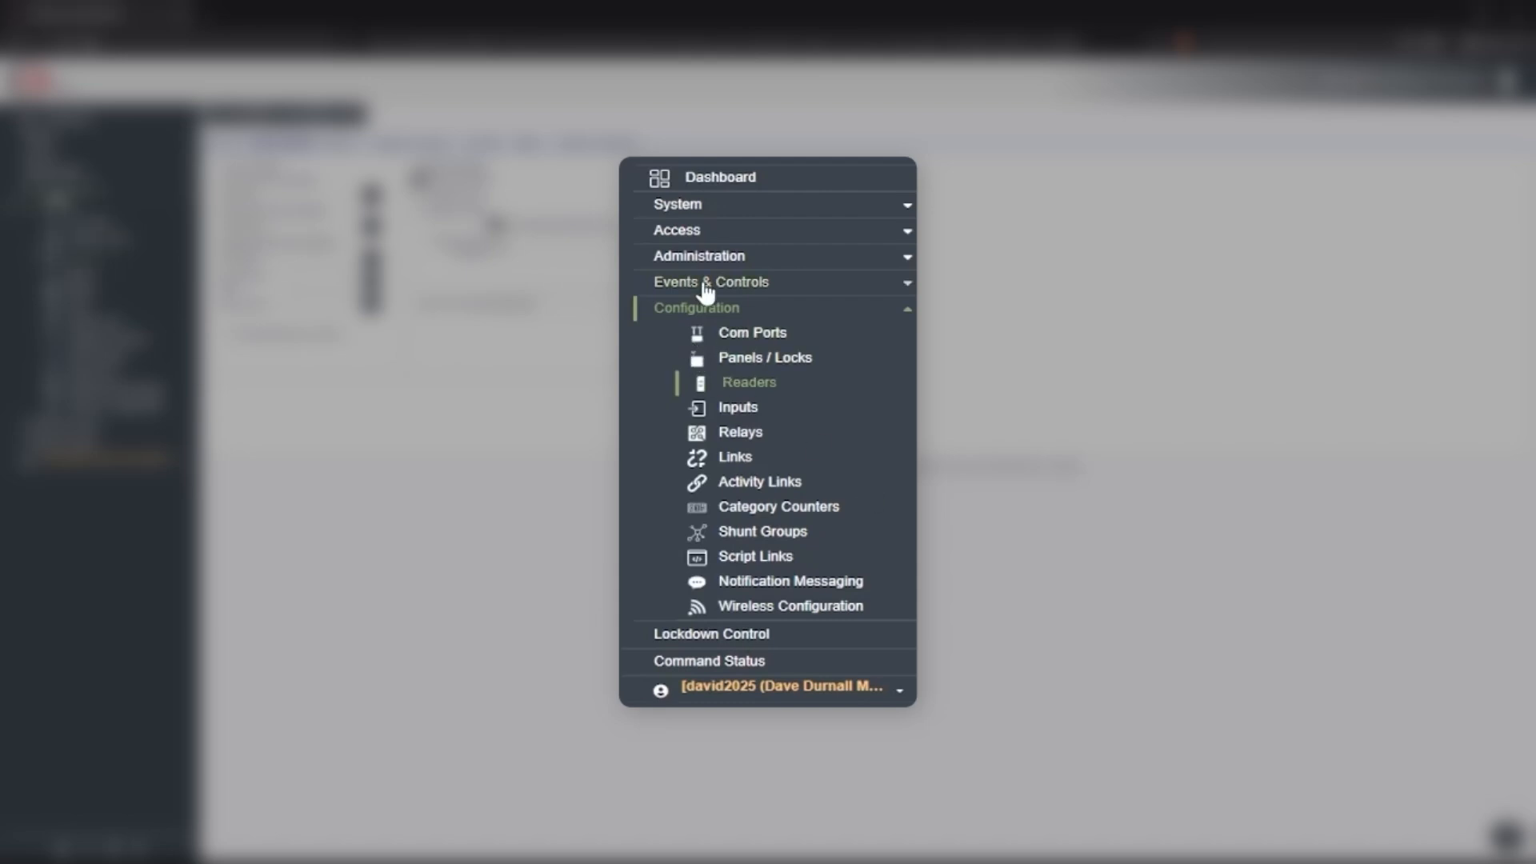
Open the Scheduled Changes screen under Events & Controls, read through its built-in help topic, and close the help.
click(705, 285)
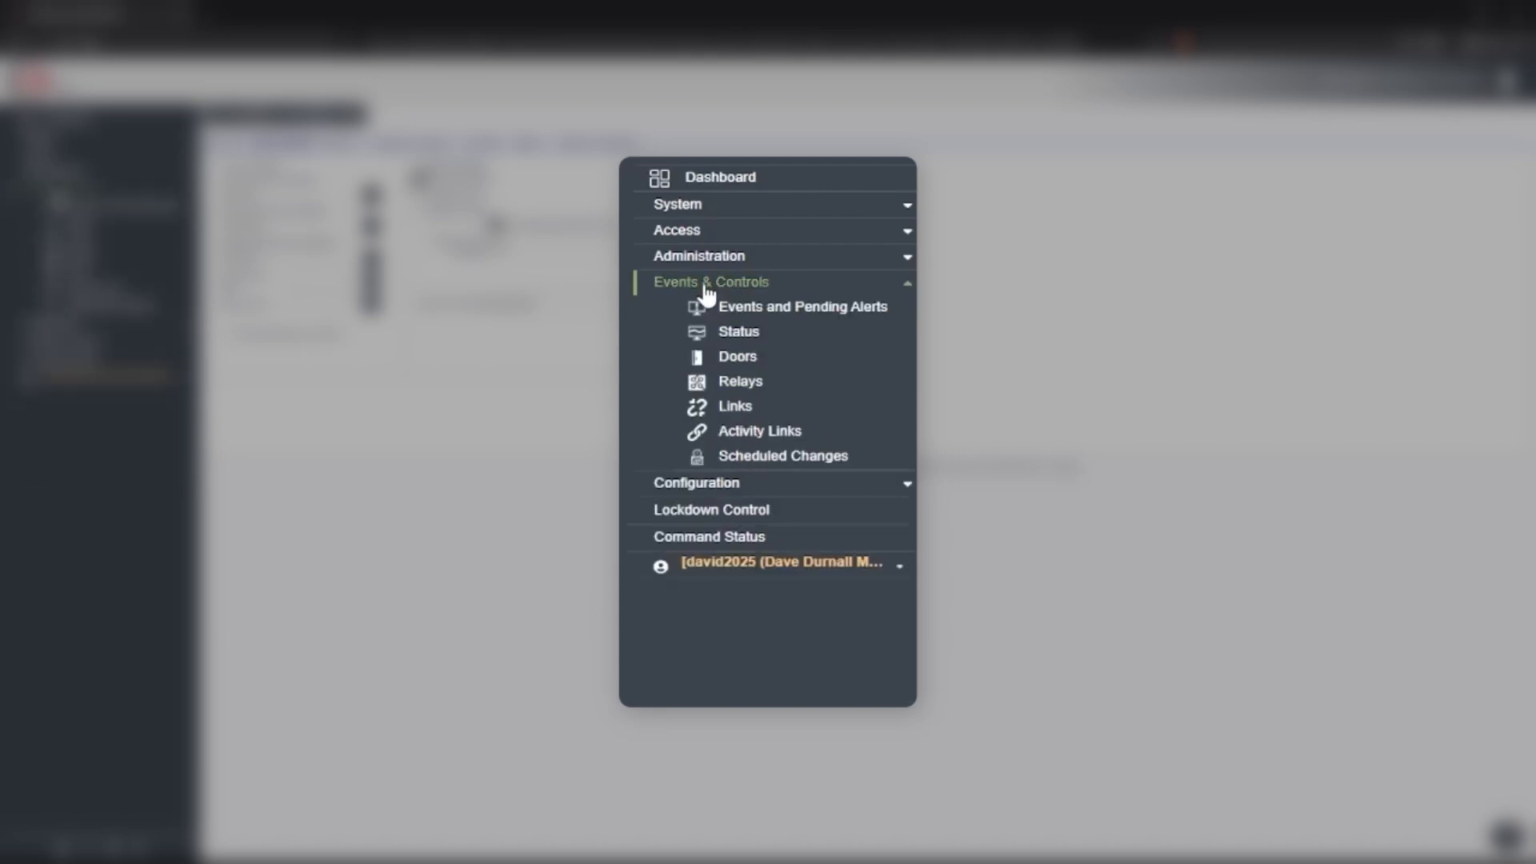
click(816, 470)
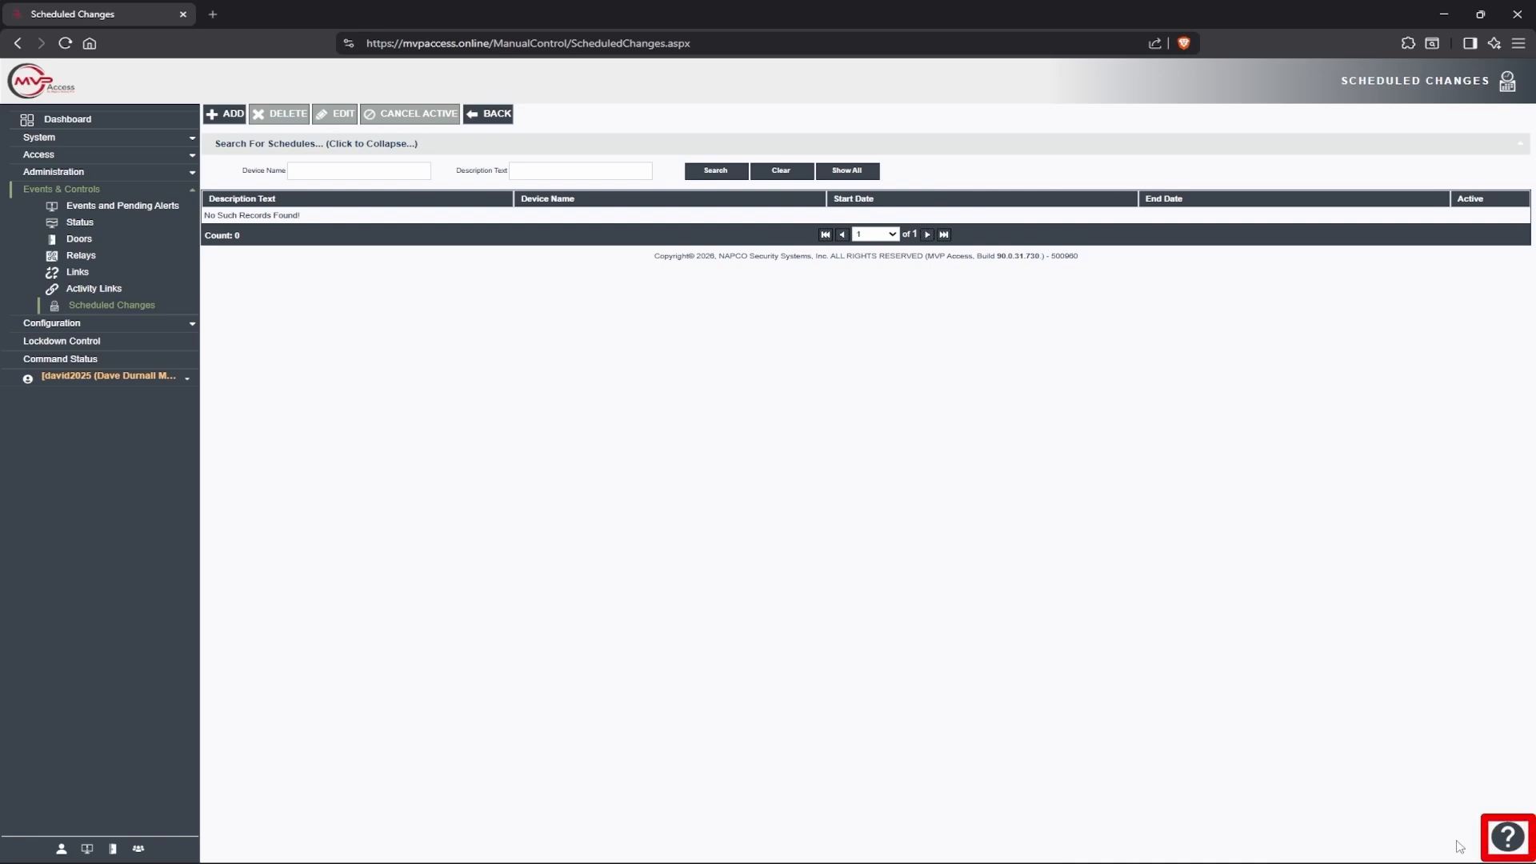
click(1504, 845)
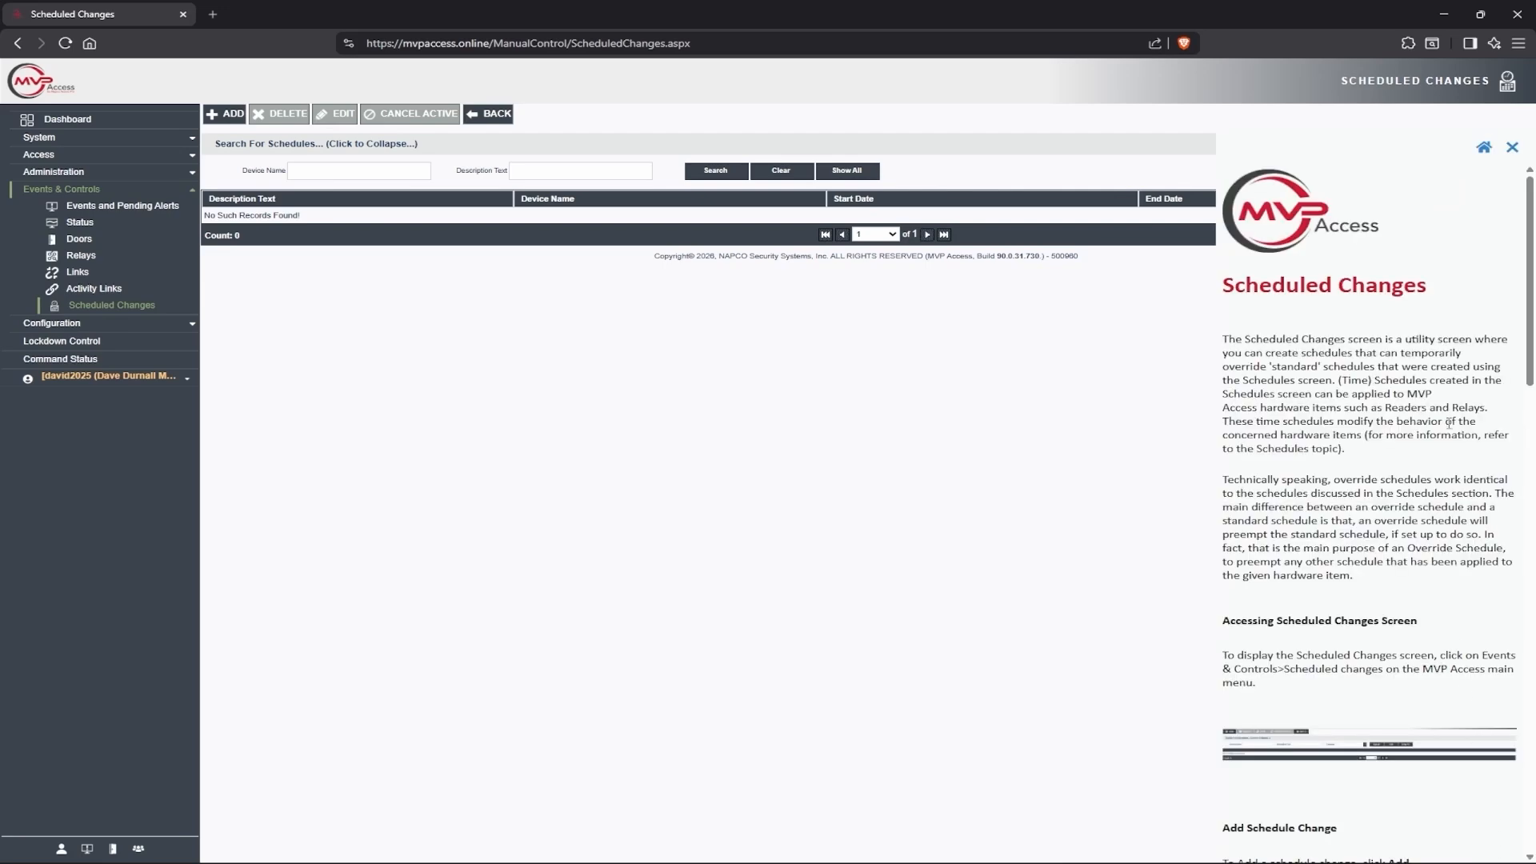
scroll(1449, 436, down, 3)
scroll(1449, 435, down, 12)
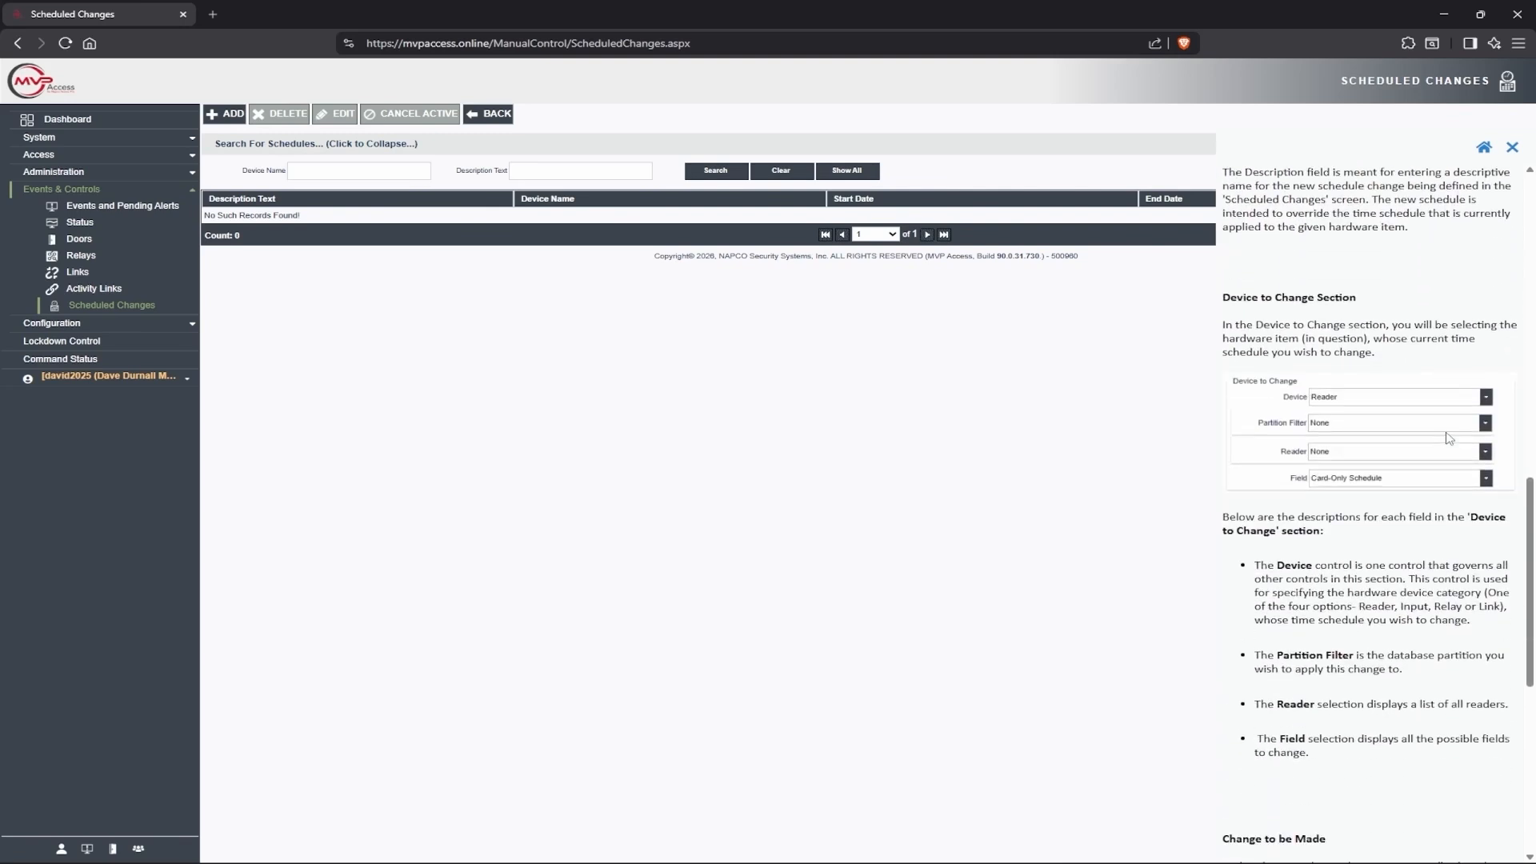
scroll(1449, 436, down, 3)
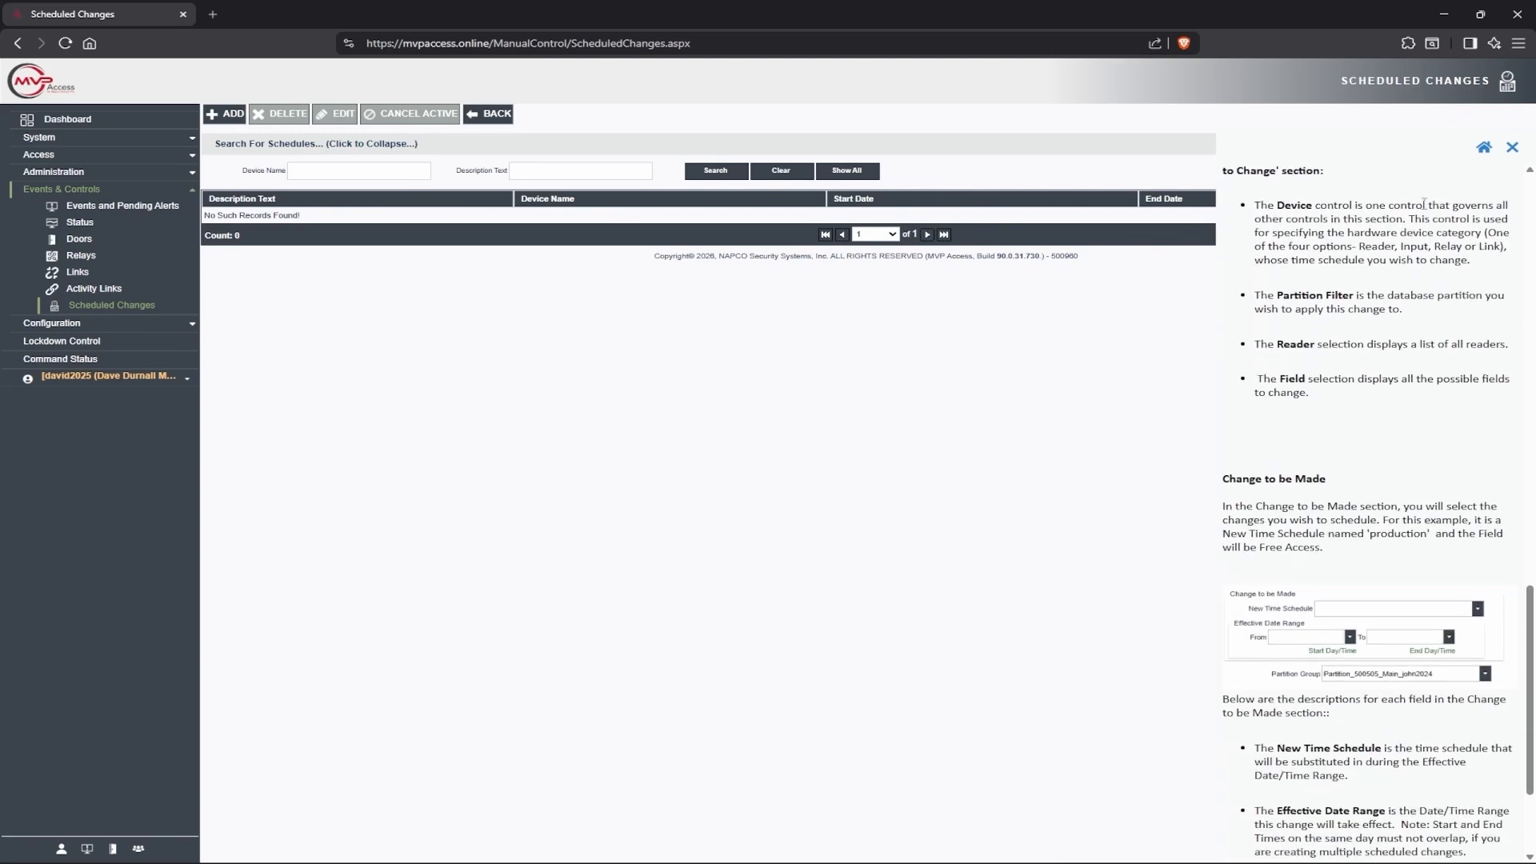
click(1511, 150)
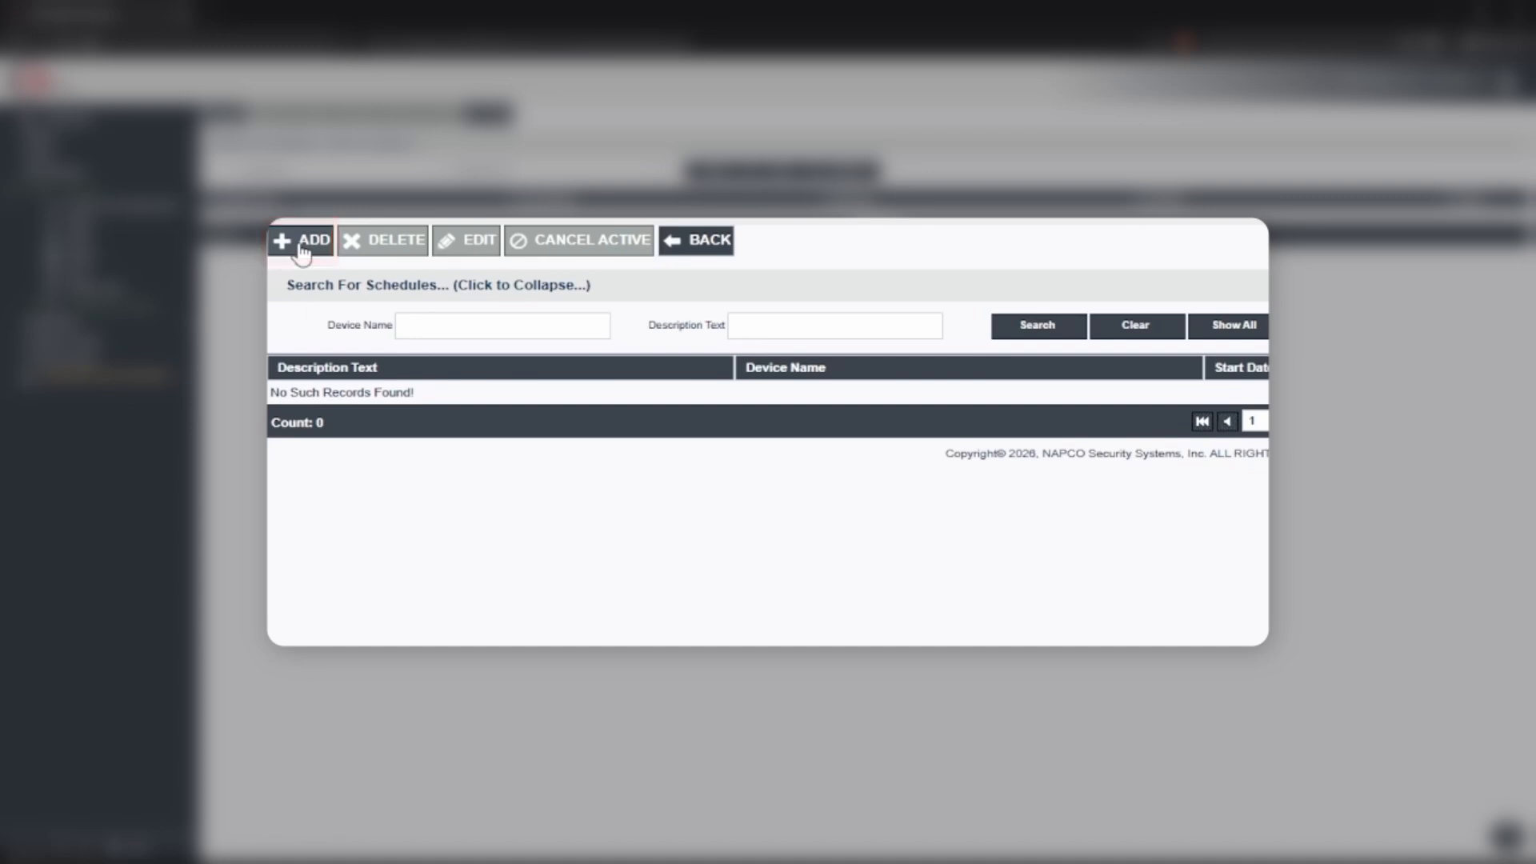
Add a new scheduled change with the description "Test Change".
click(304, 250)
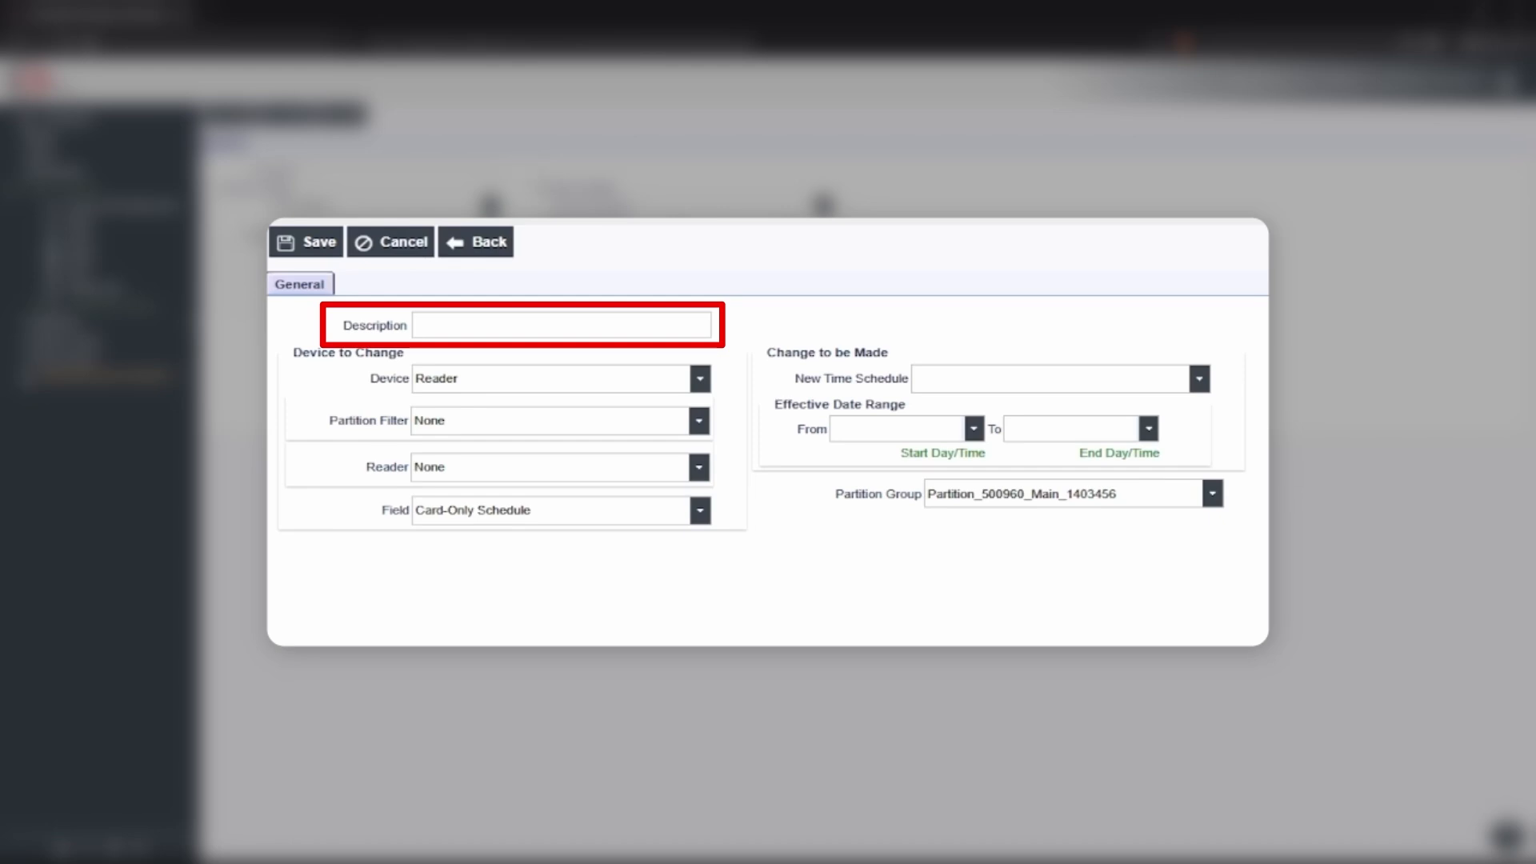
click(531, 322)
text(Test Change)
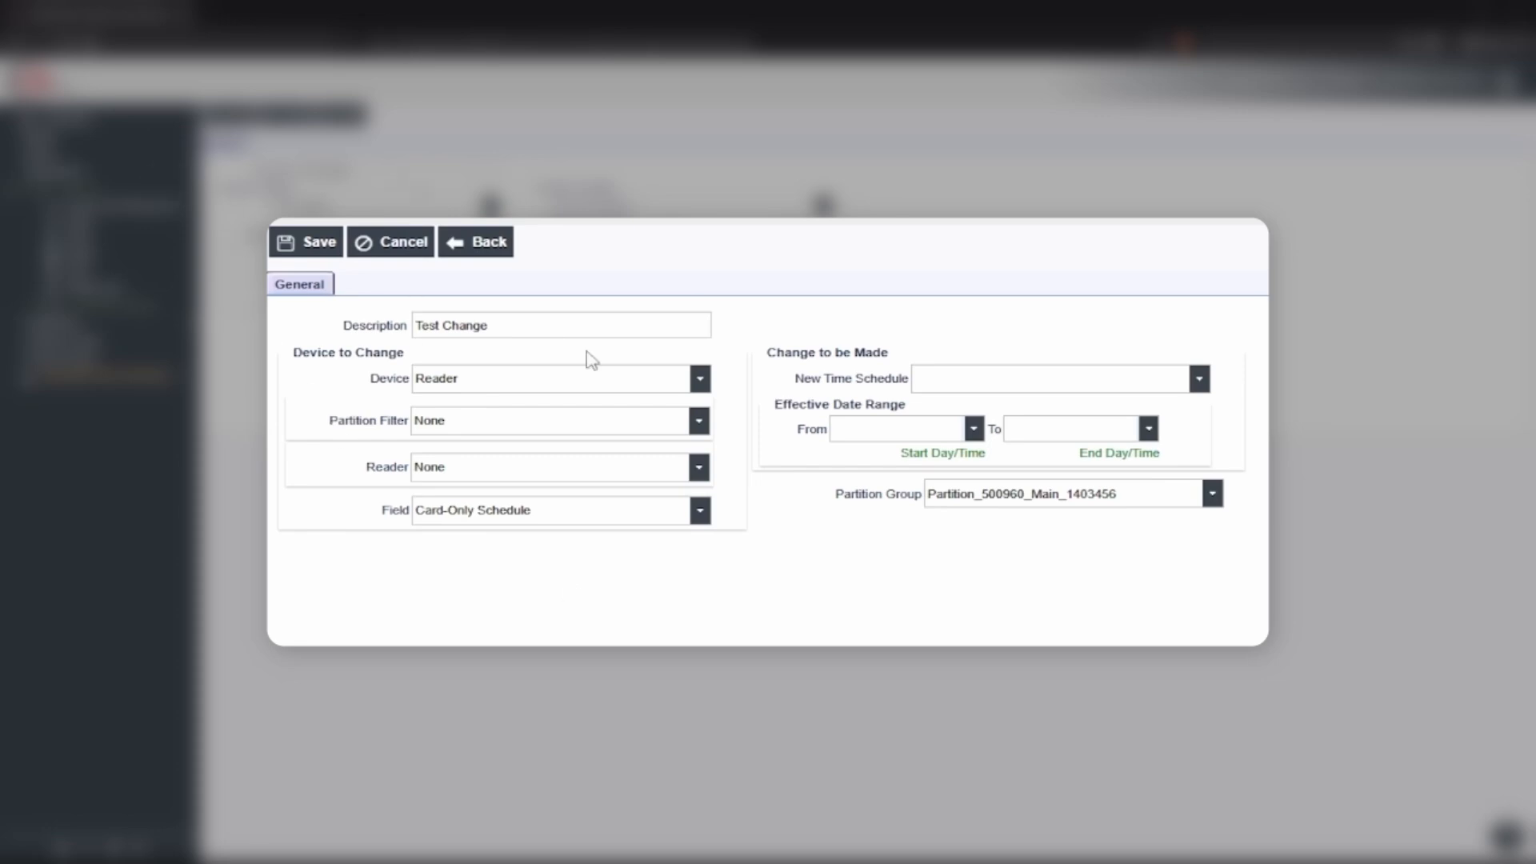
Define the device to change as a Reader, with NetPanel as the reader and Free Access Schedule as the field.
click(701, 380)
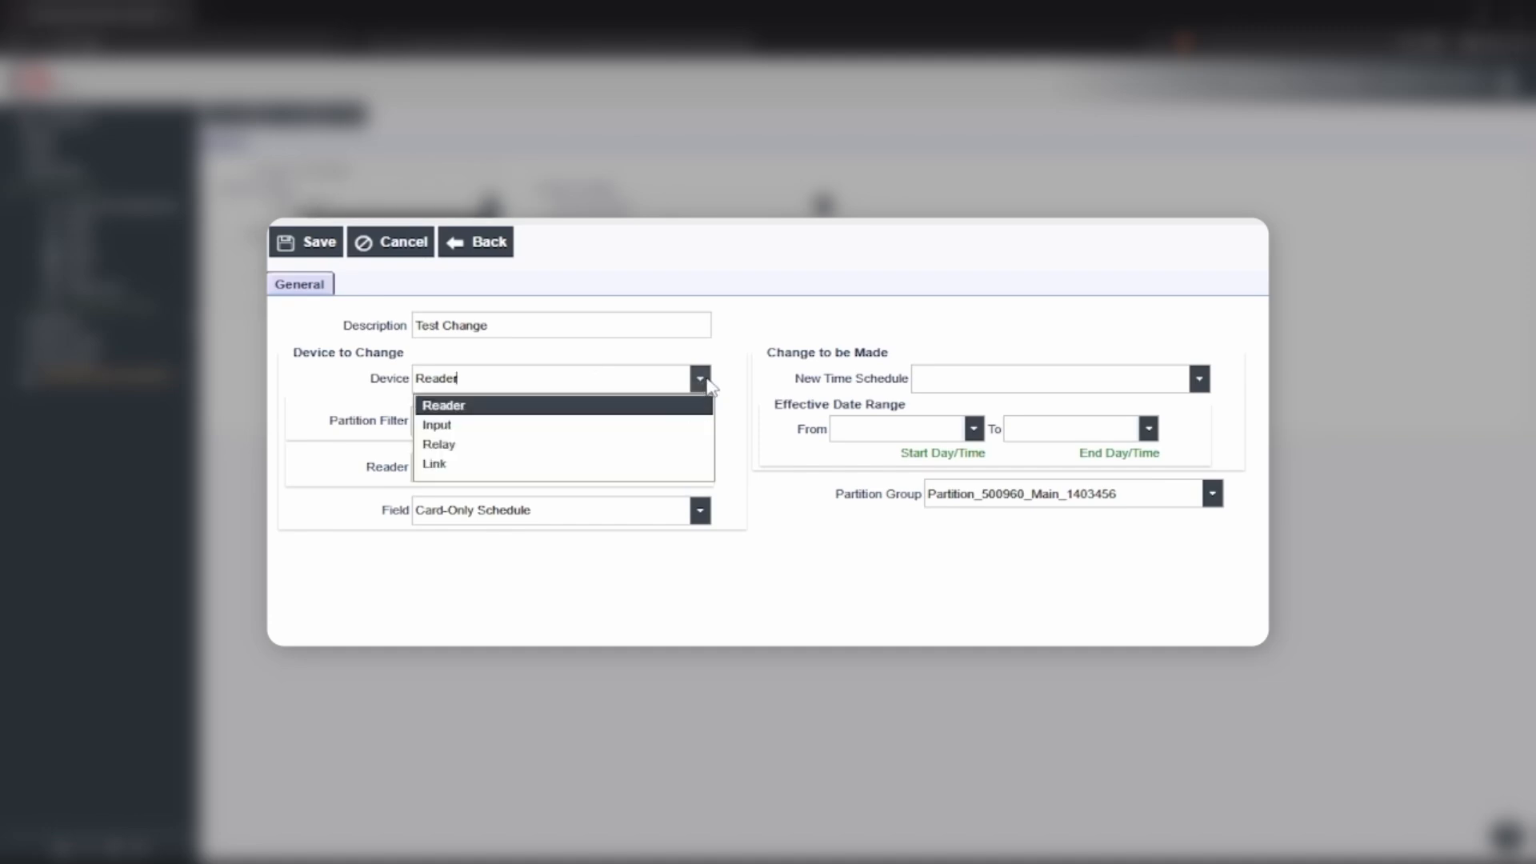
click(564, 408)
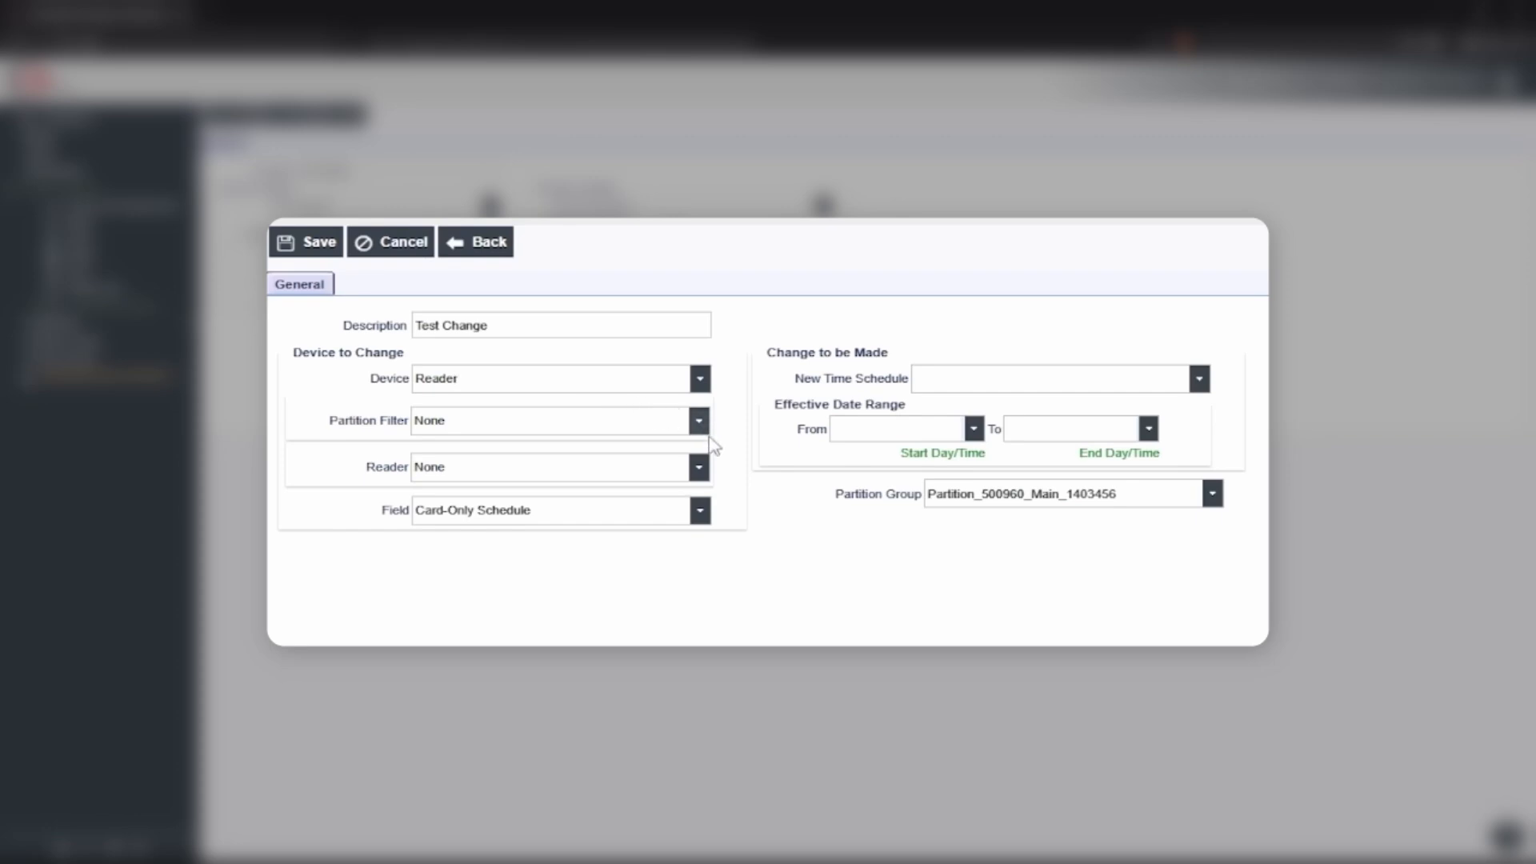
click(700, 470)
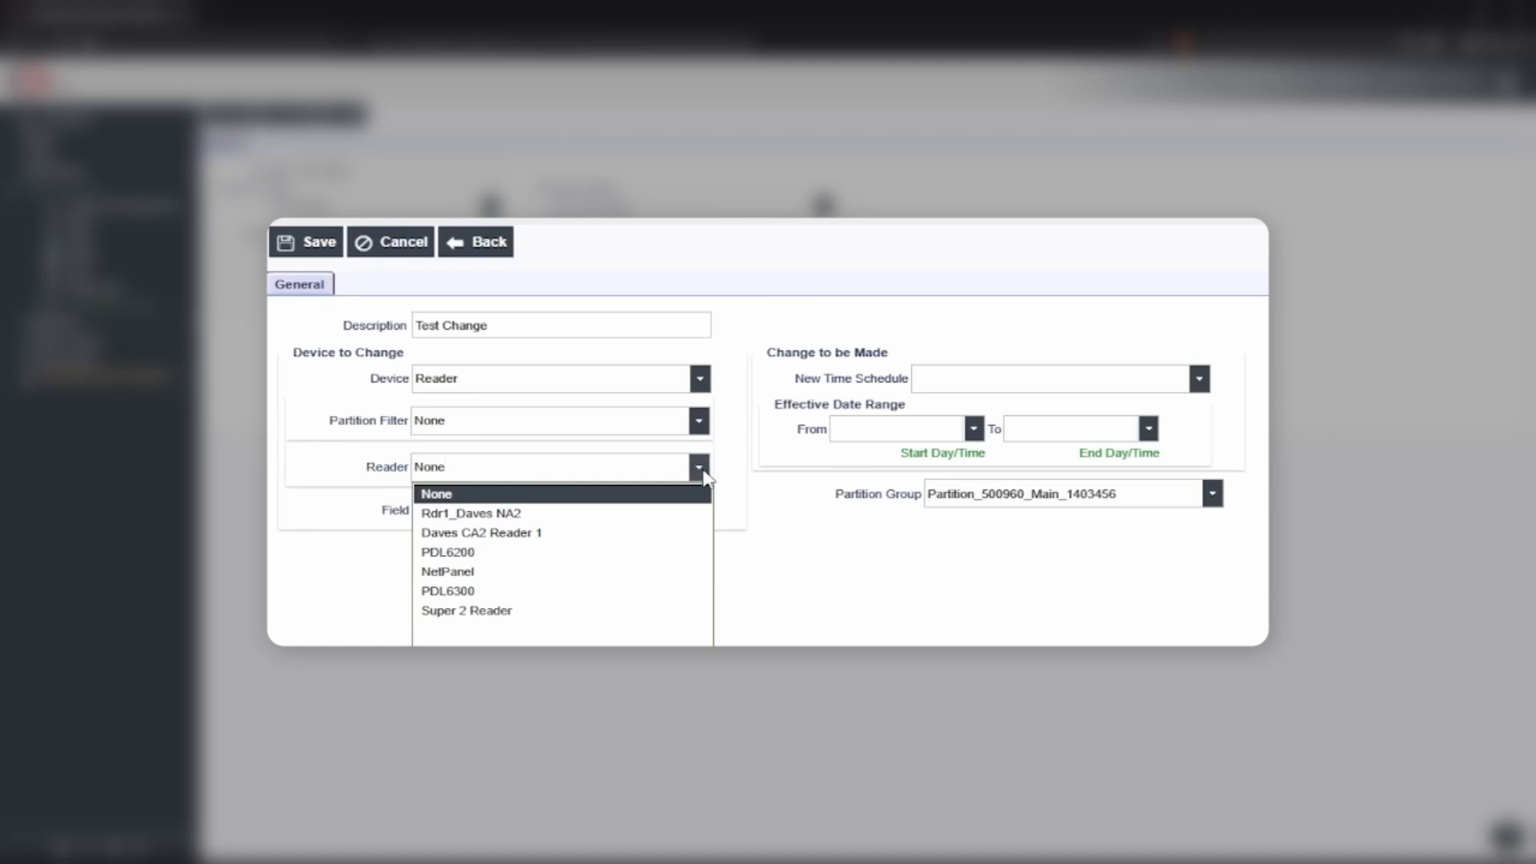
click(564, 573)
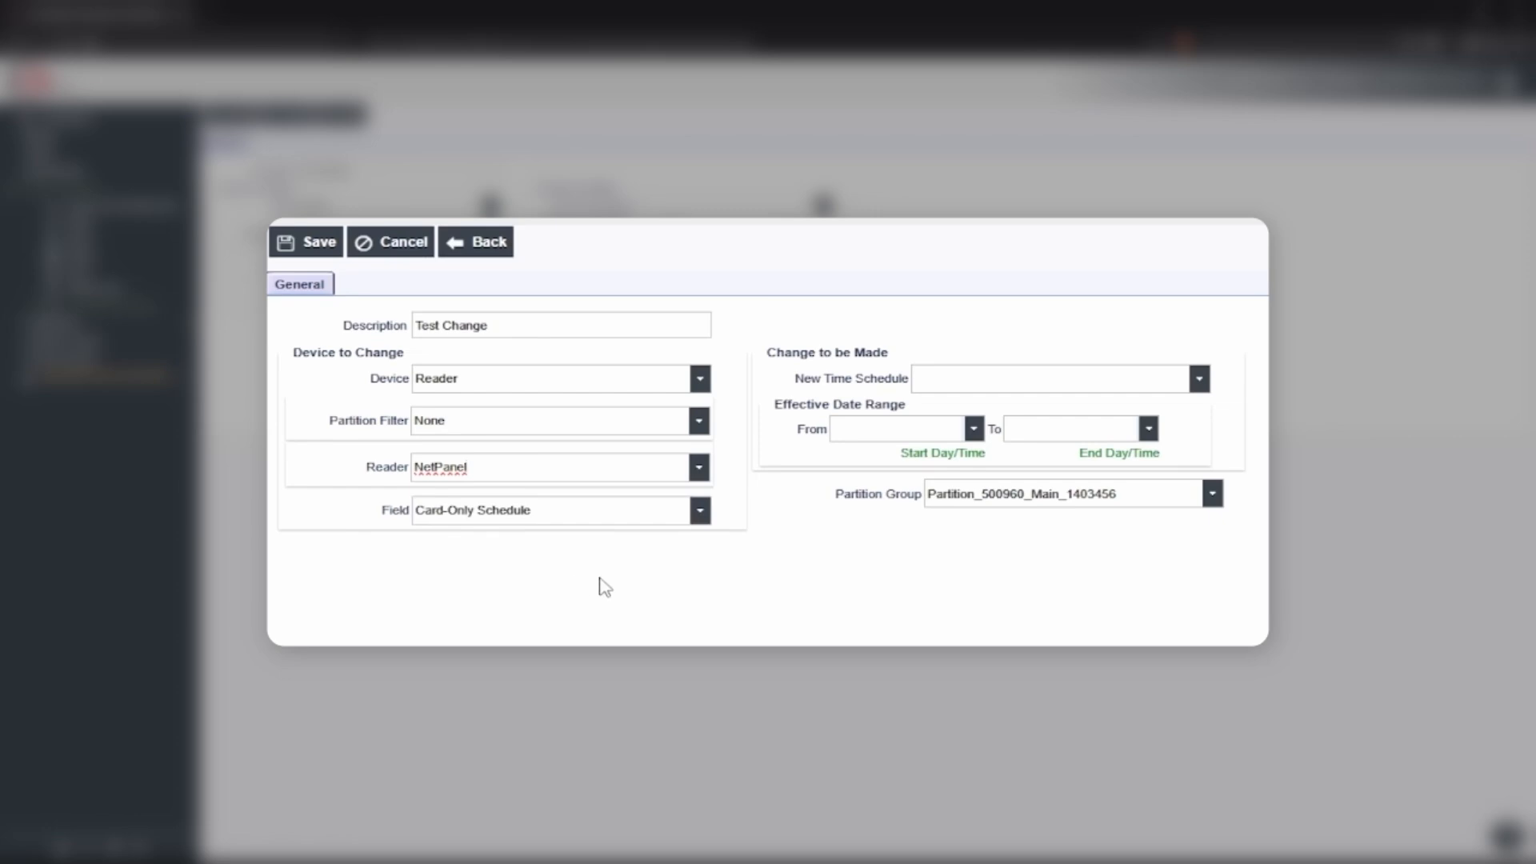
click(701, 512)
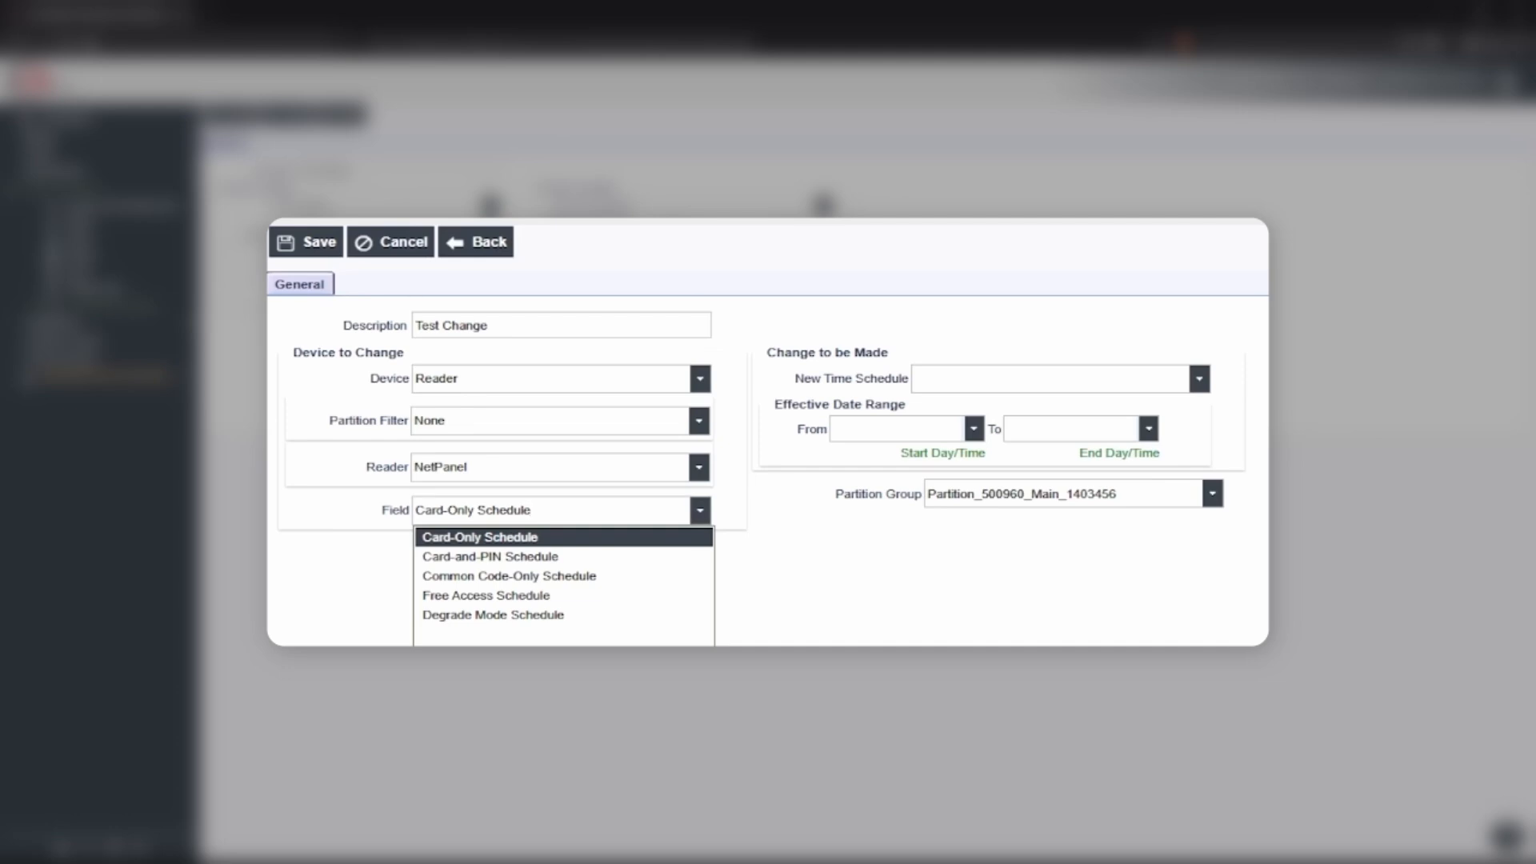
click(514, 599)
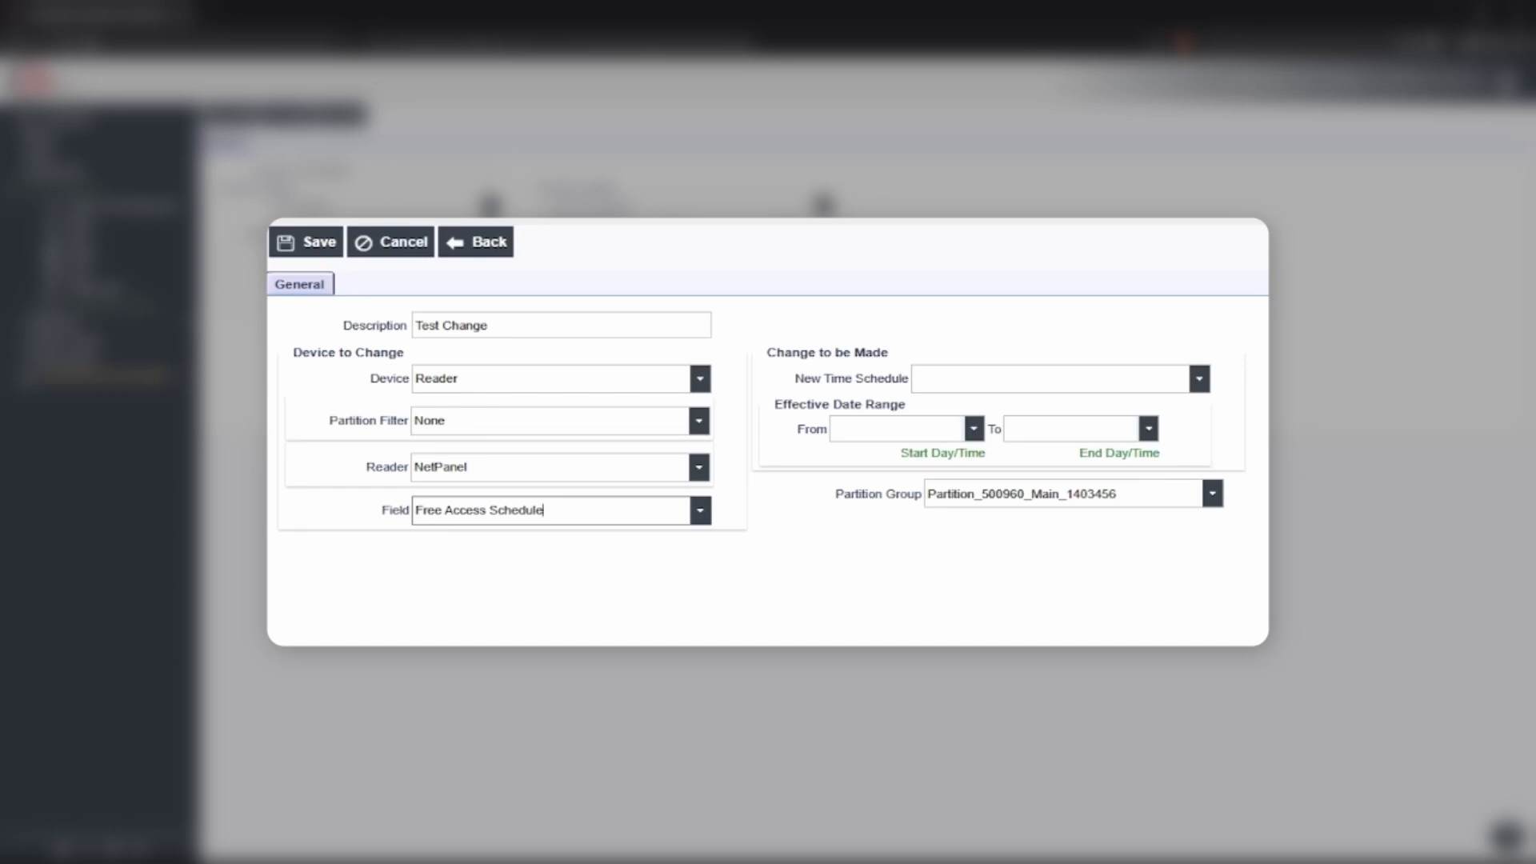
Choose Weekend as the new time schedule and set the effective range's start to 1/27/2026 11 AM.
click(1198, 381)
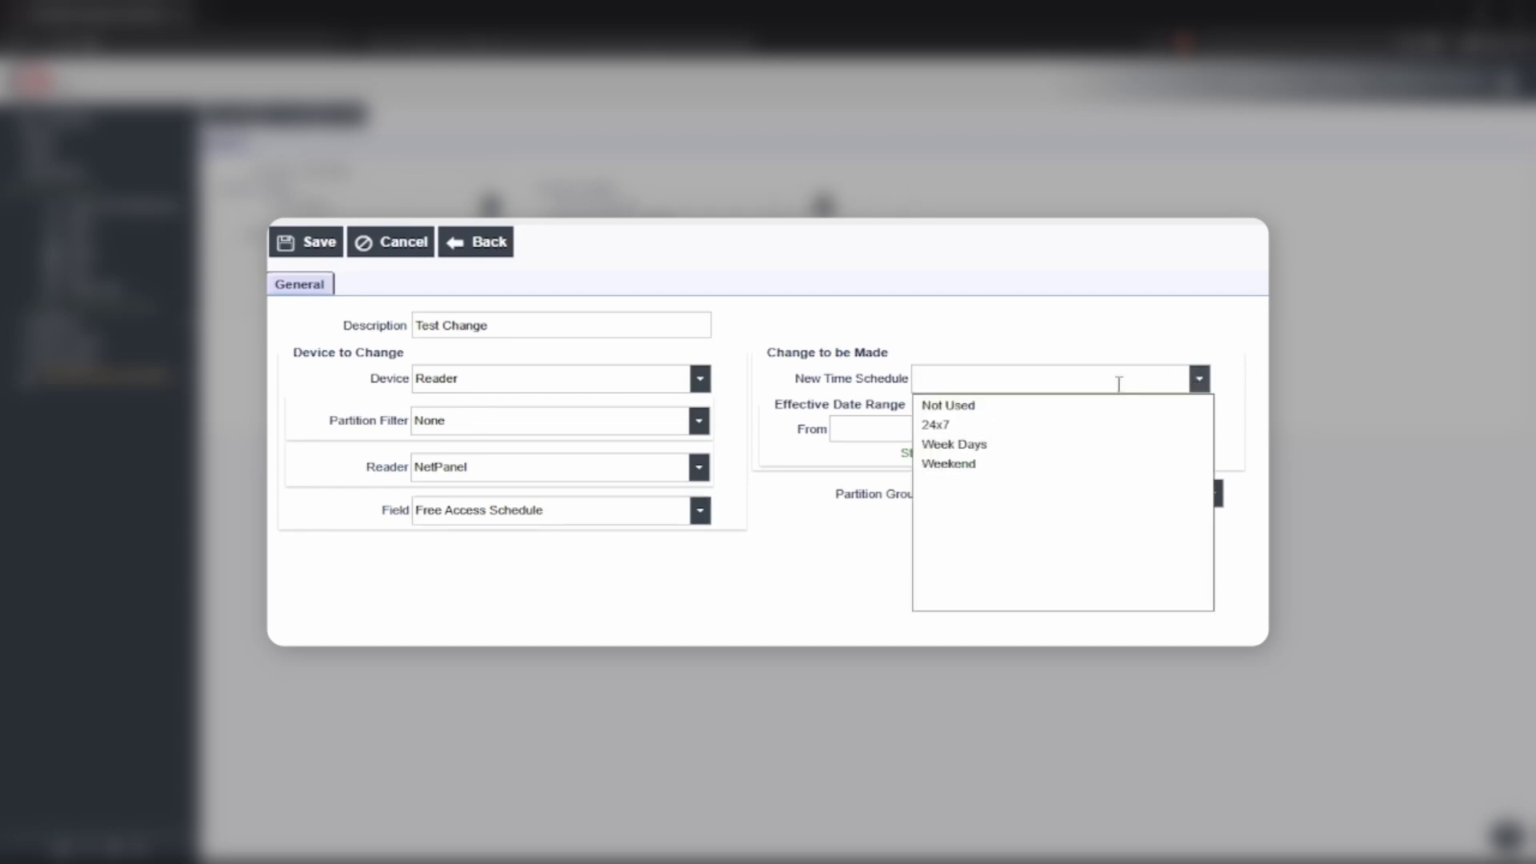
click(976, 465)
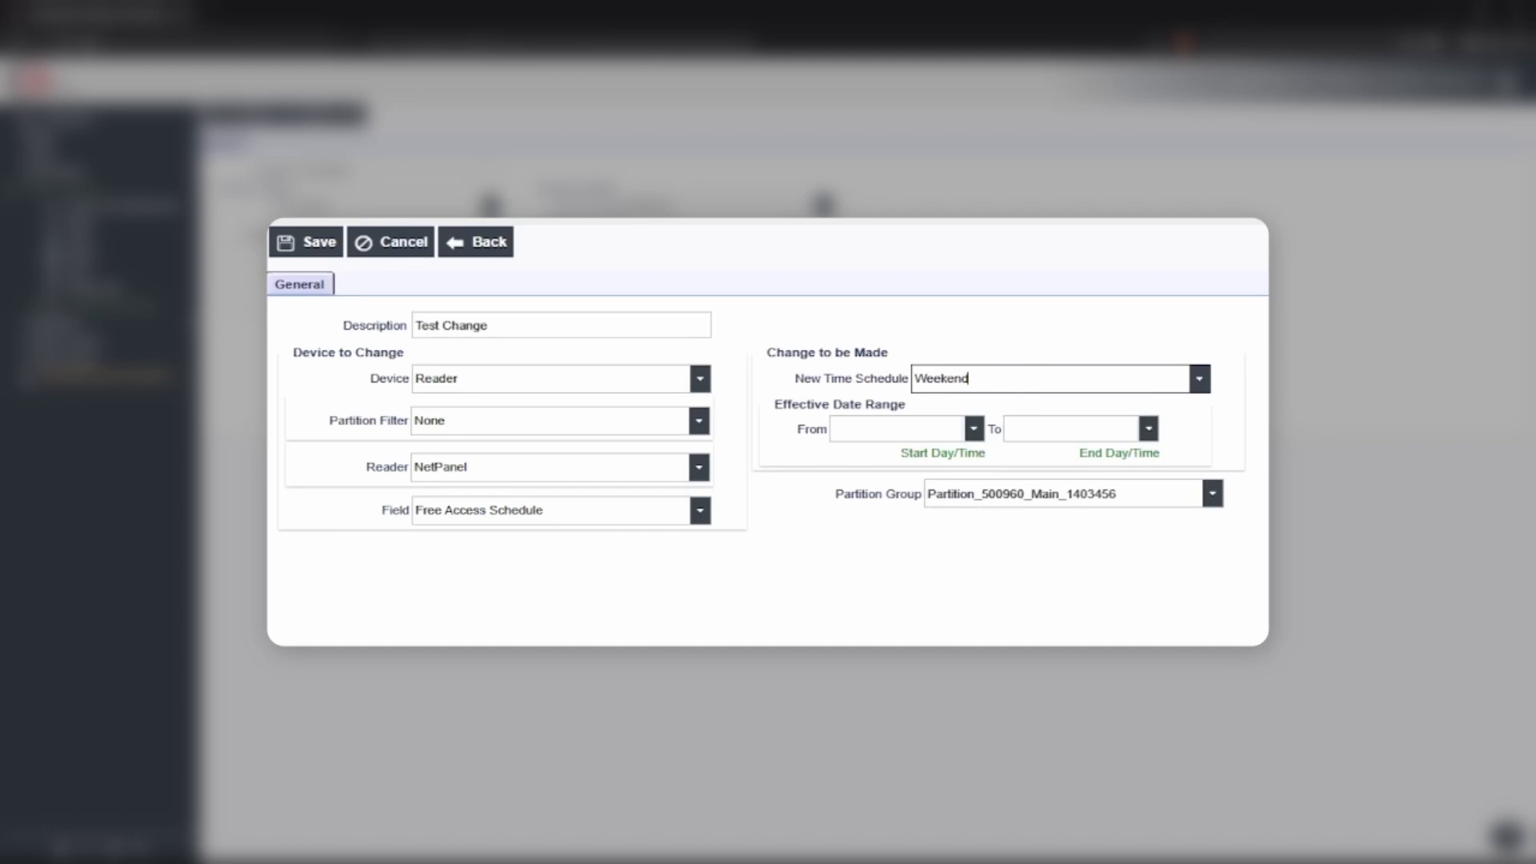
click(973, 429)
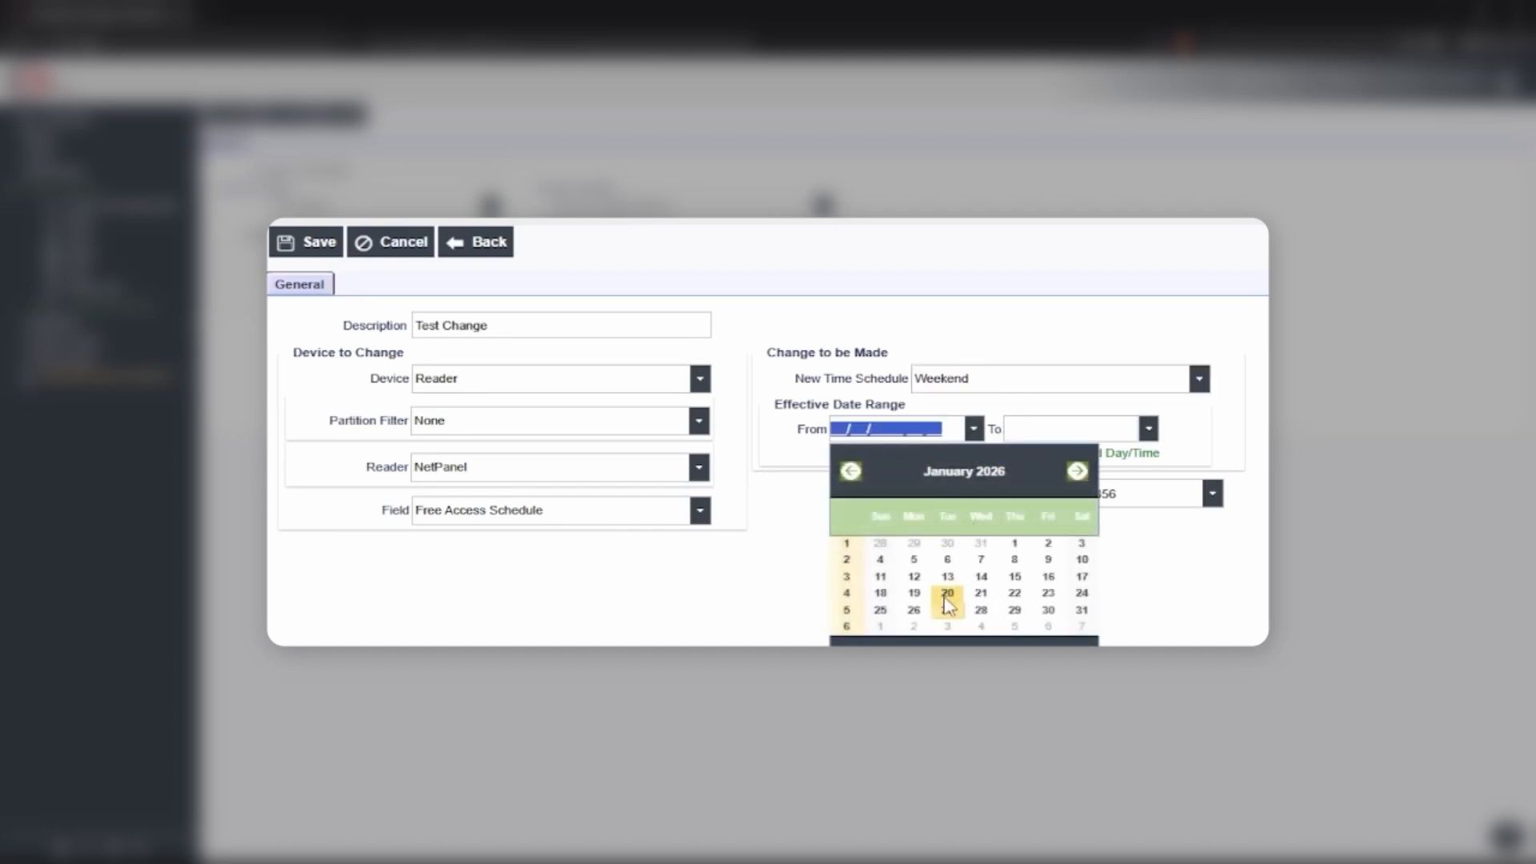
click(947, 610)
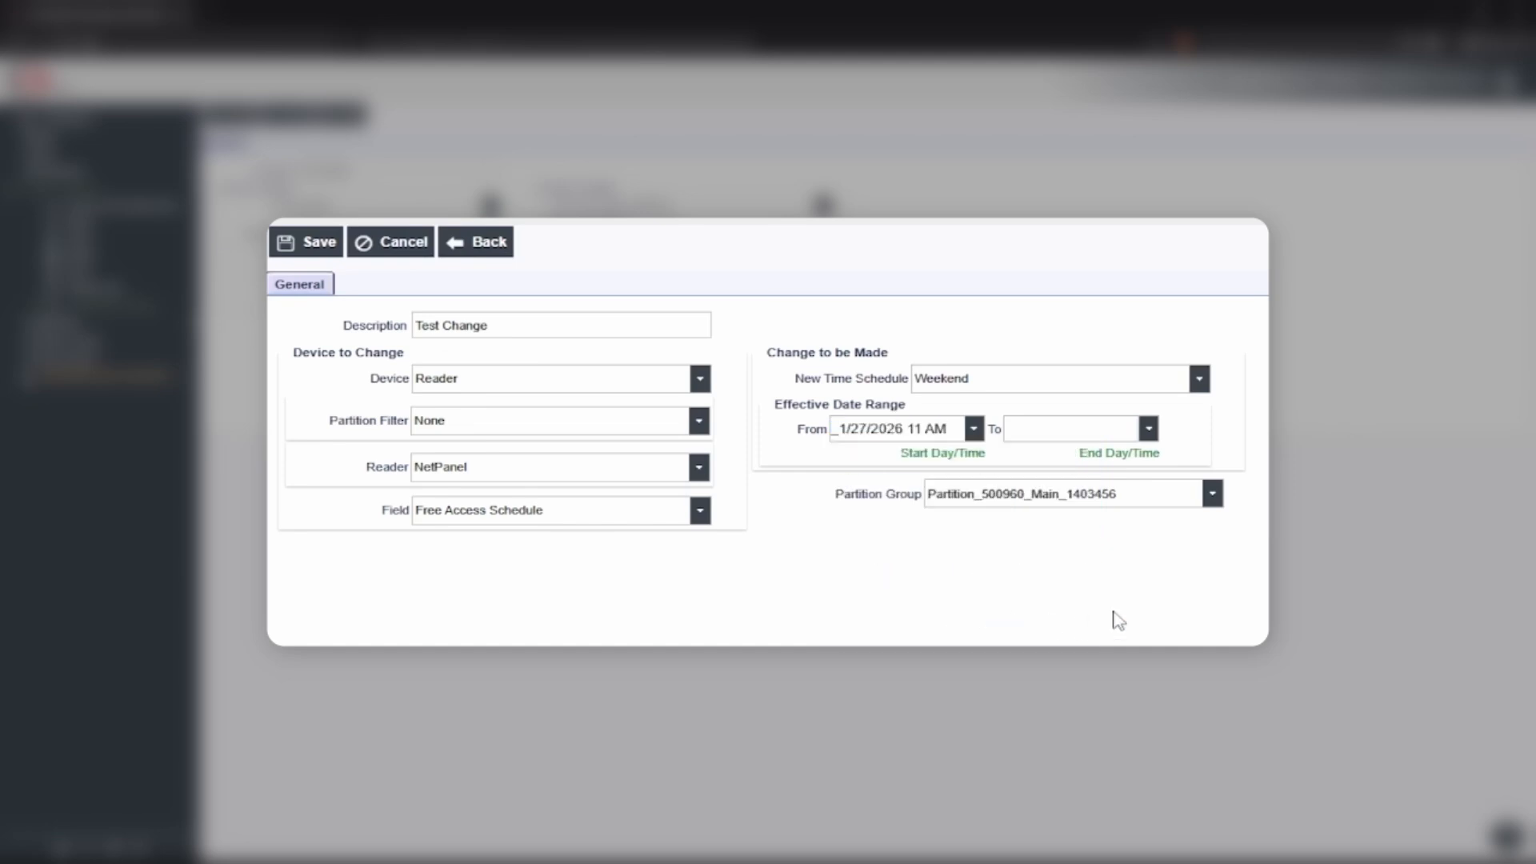
Set the effective range's end to 1/27/2026 1 PM and save the scheduled change.
click(1149, 430)
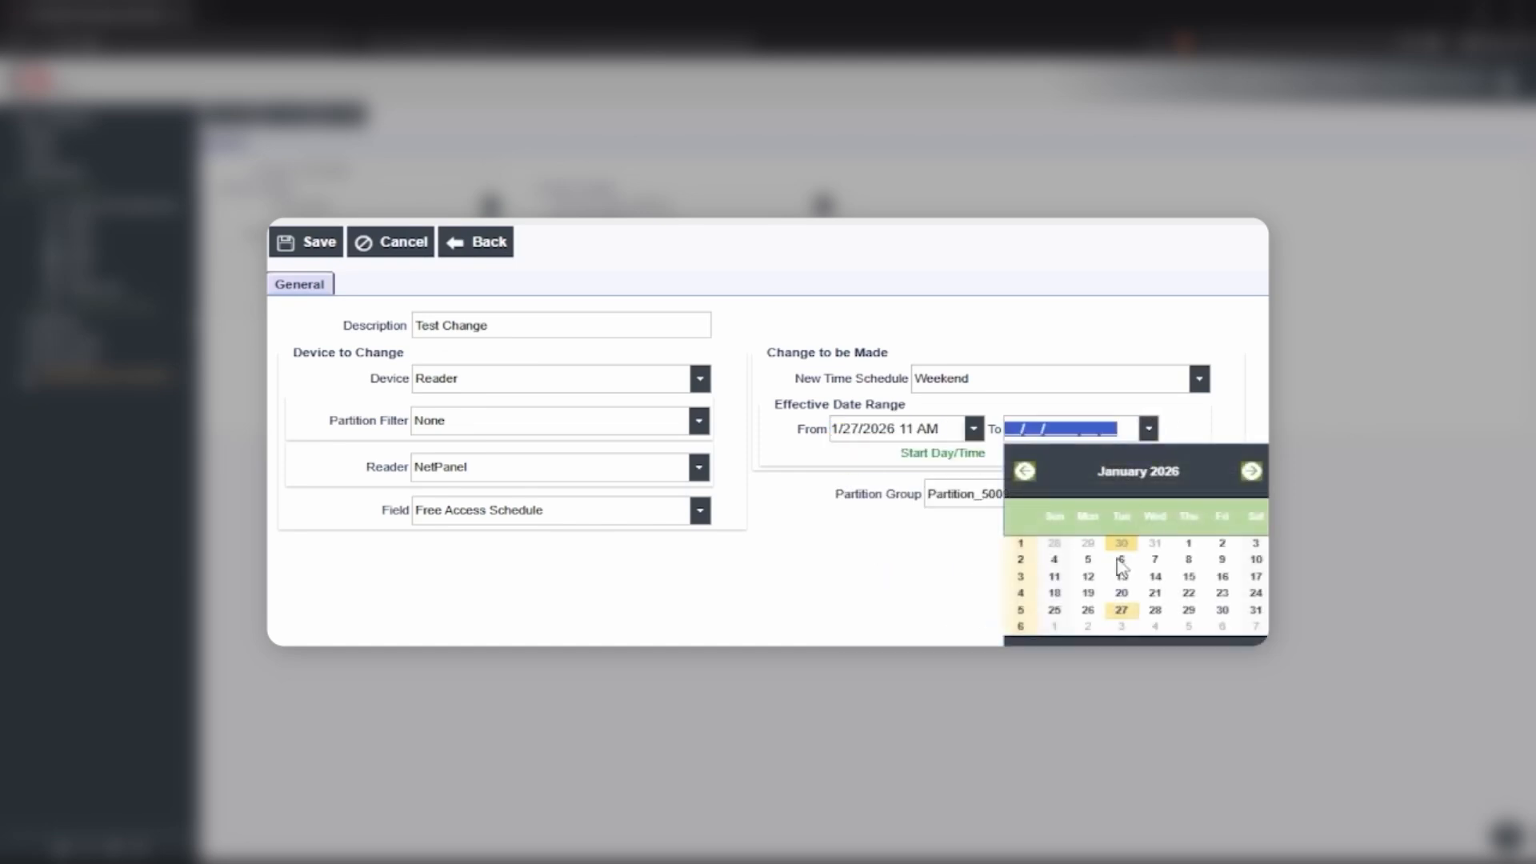
click(1121, 611)
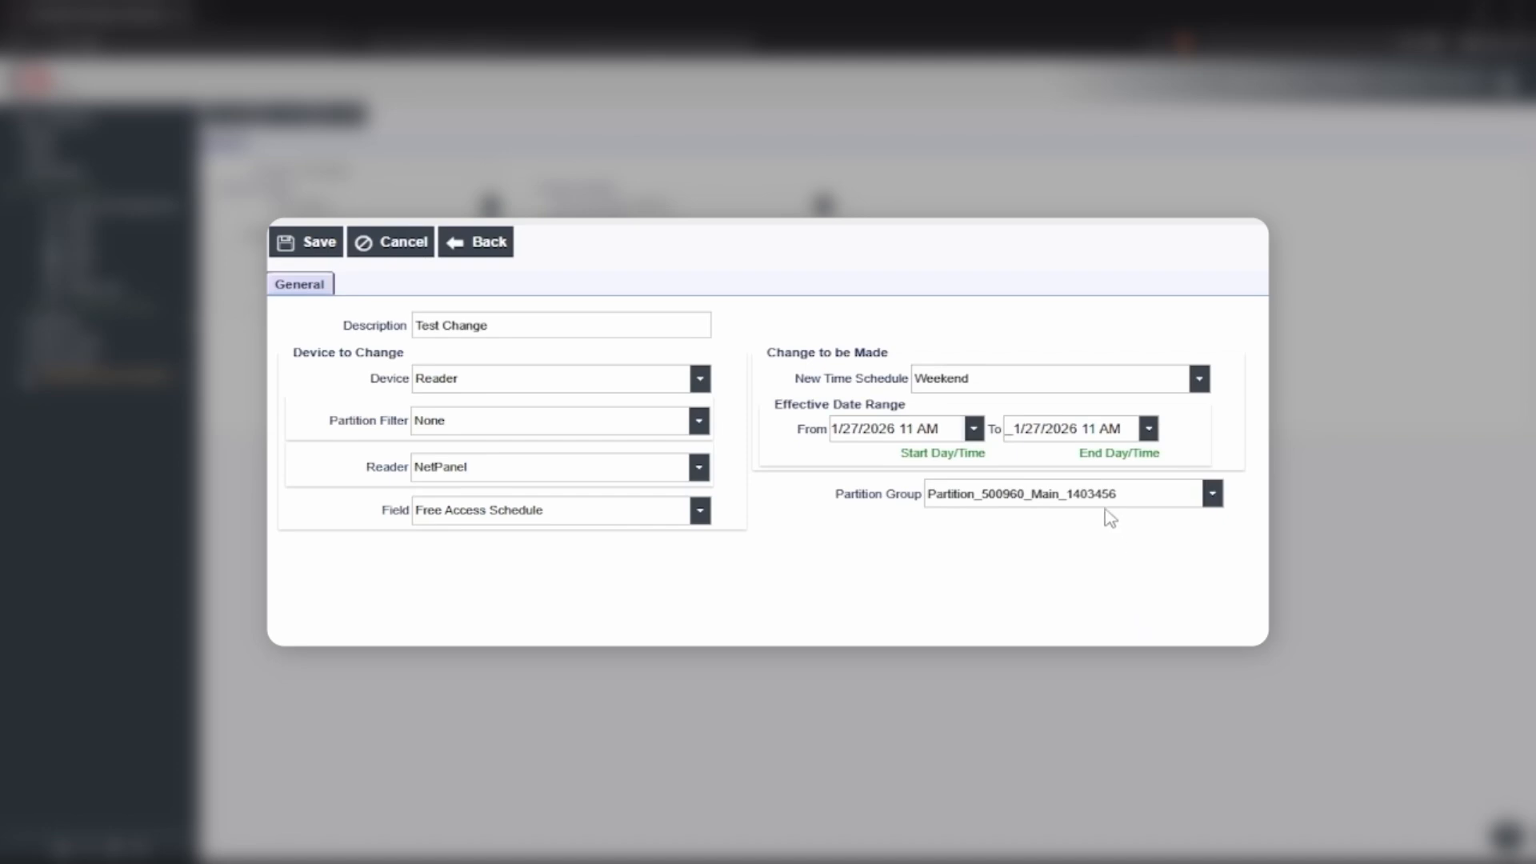
drag(1121, 430, 1082, 432)
text(1)
key(BackSpace)
text(01p)
click(1249, 597)
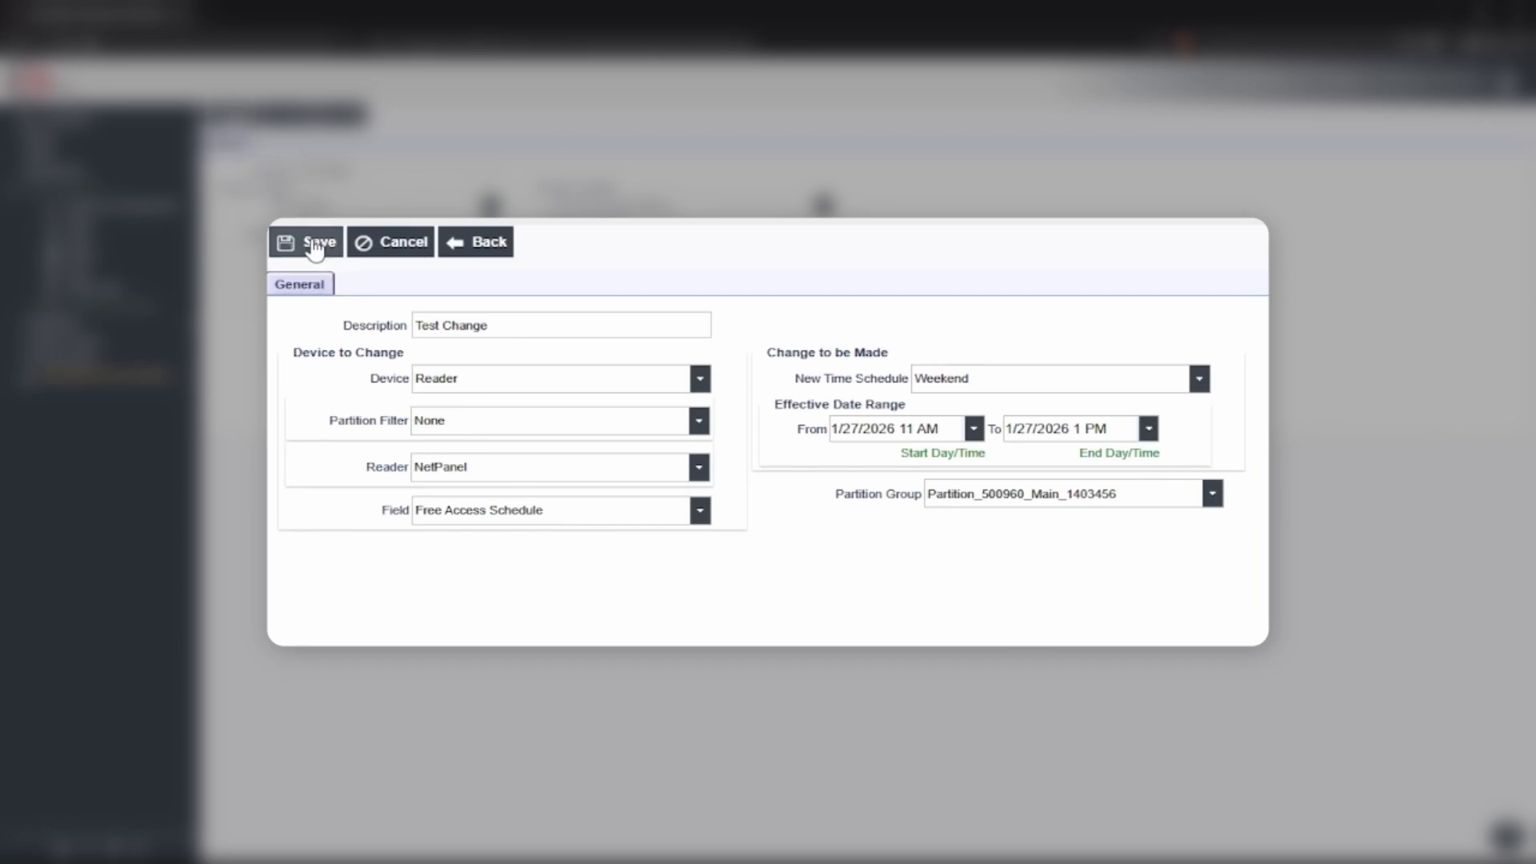
click(315, 248)
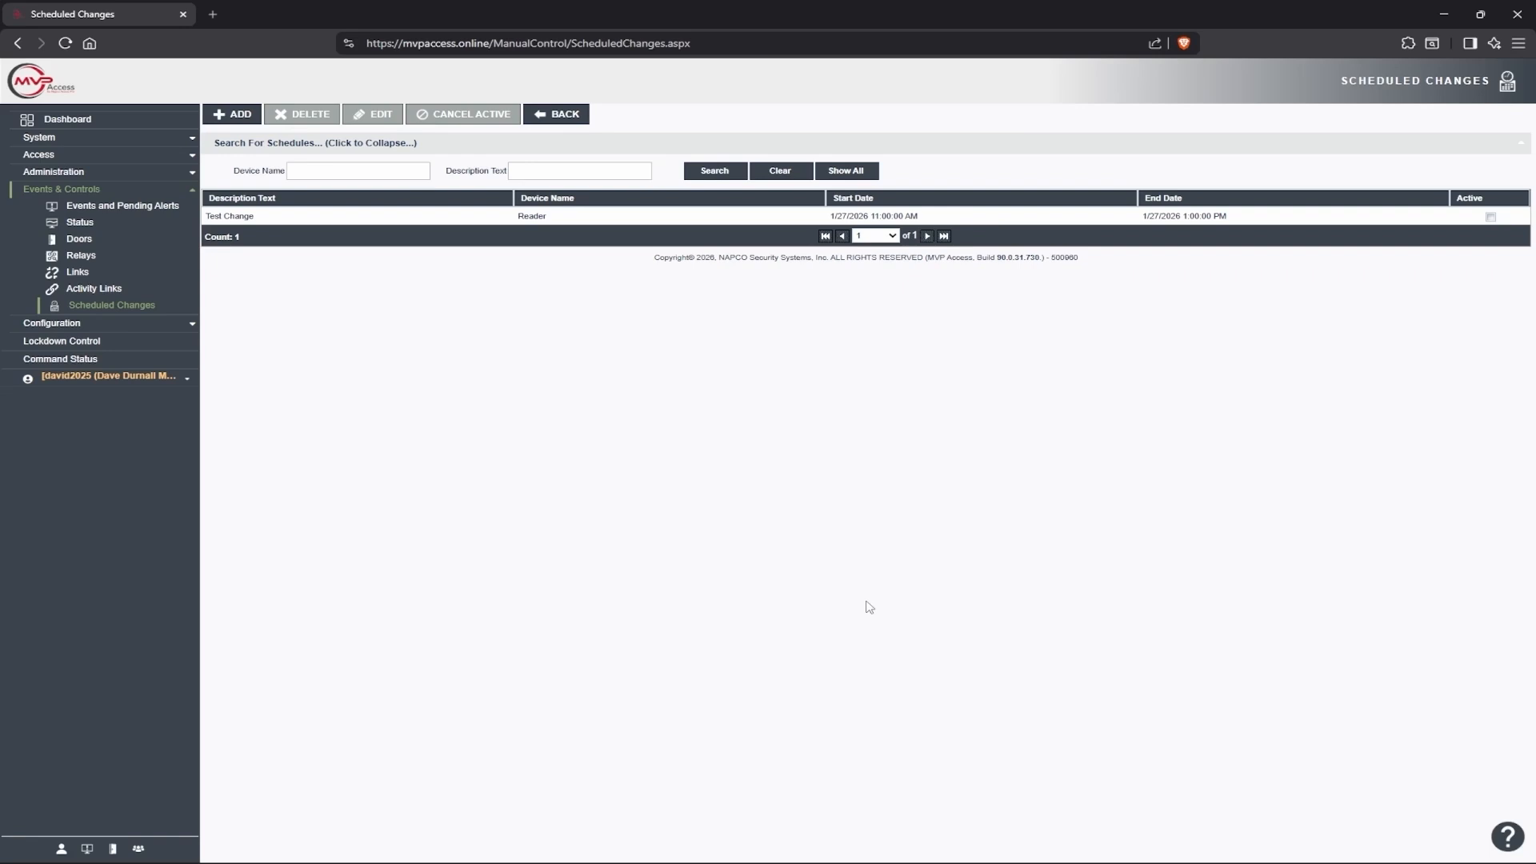
Open the full MVP Access Help File and read the Scheduled Changes topic under Events and Controls.
click(170, 379)
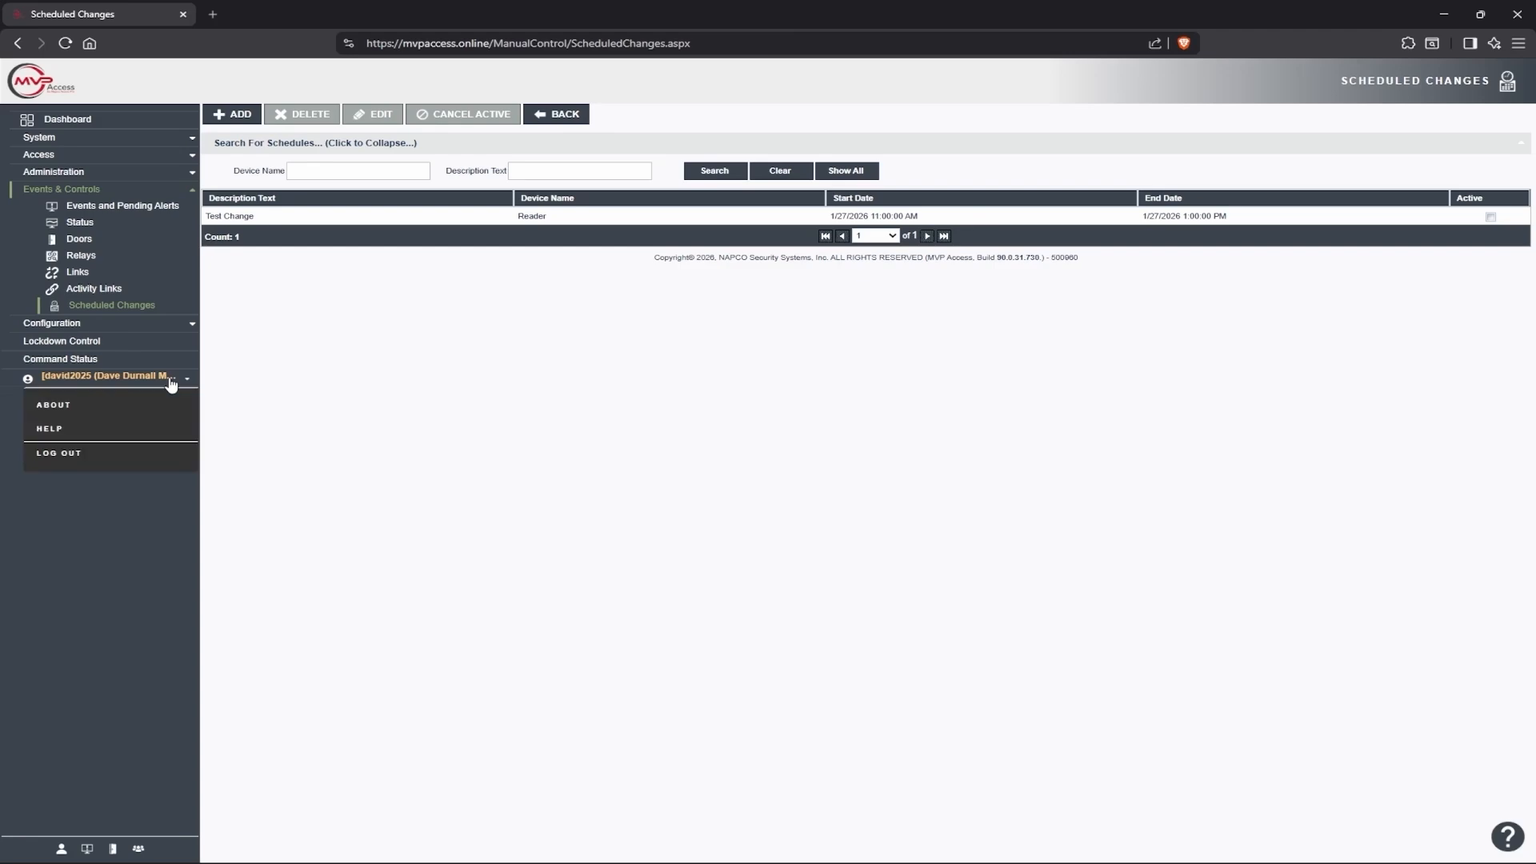
click(56, 429)
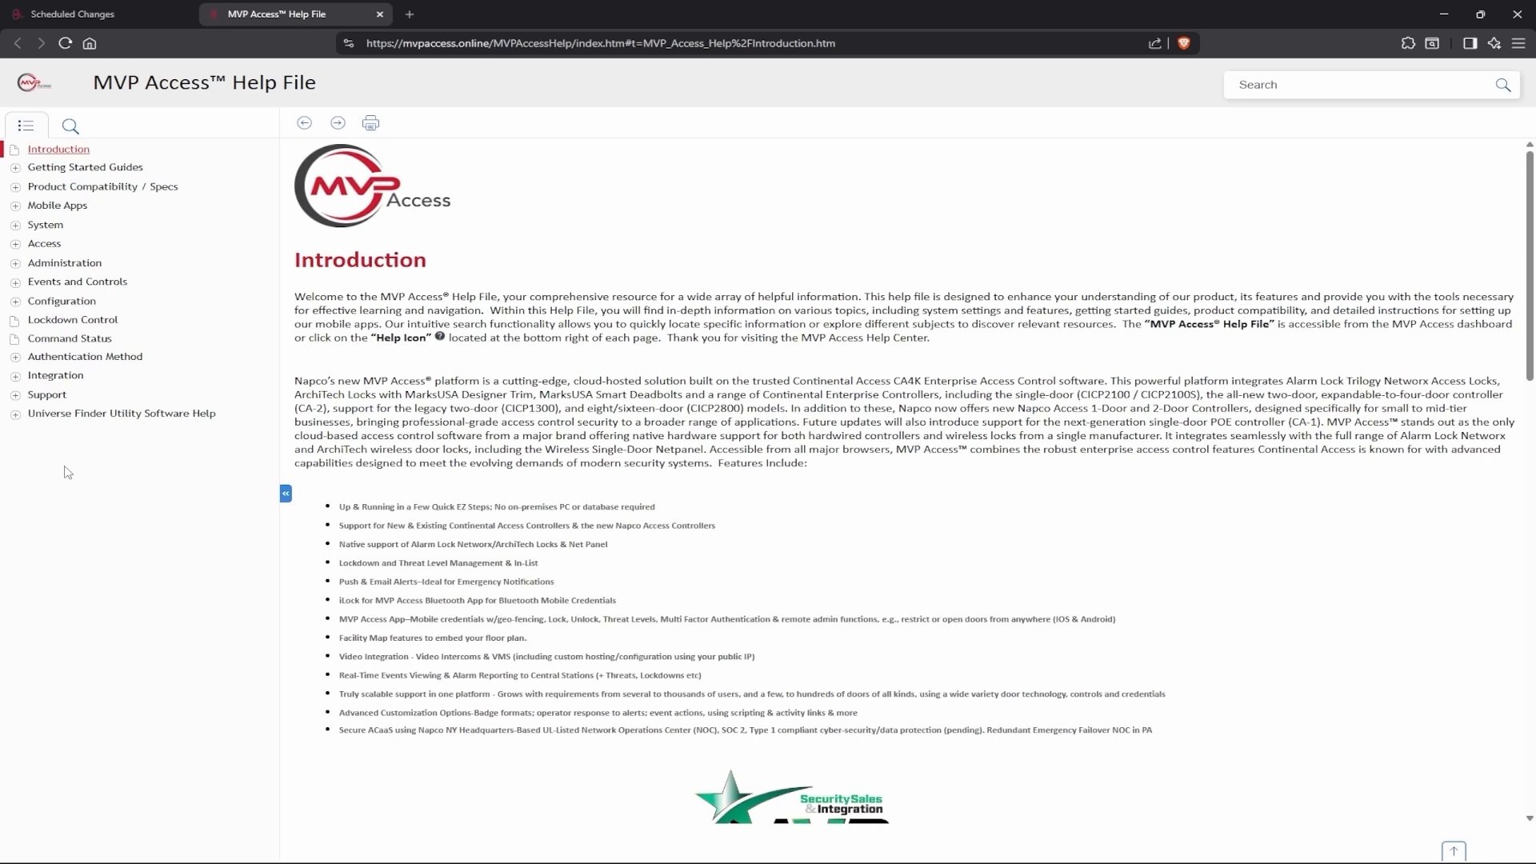
click(15, 283)
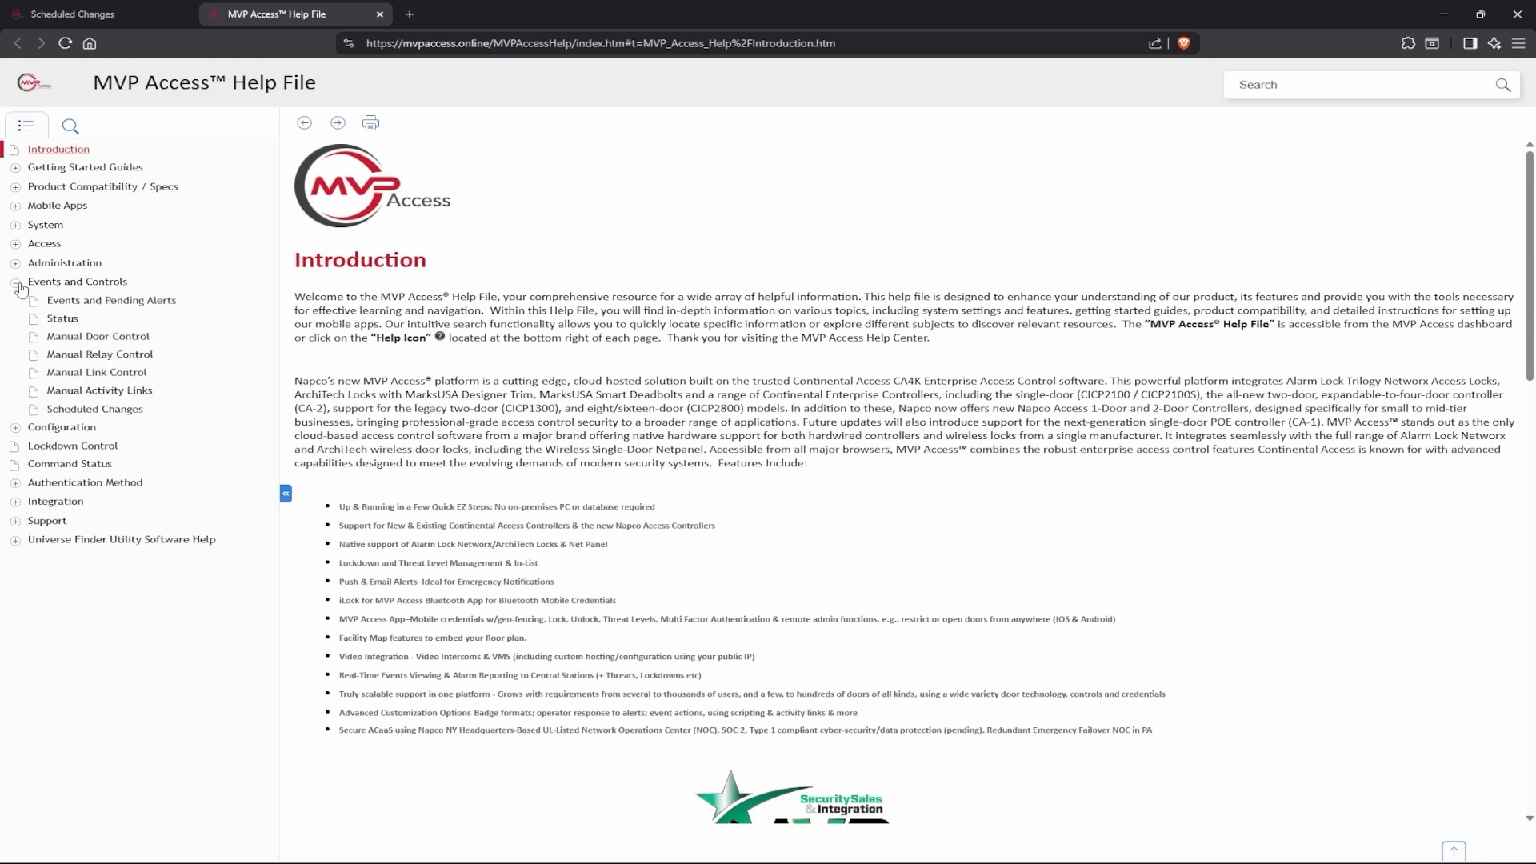
click(122, 410)
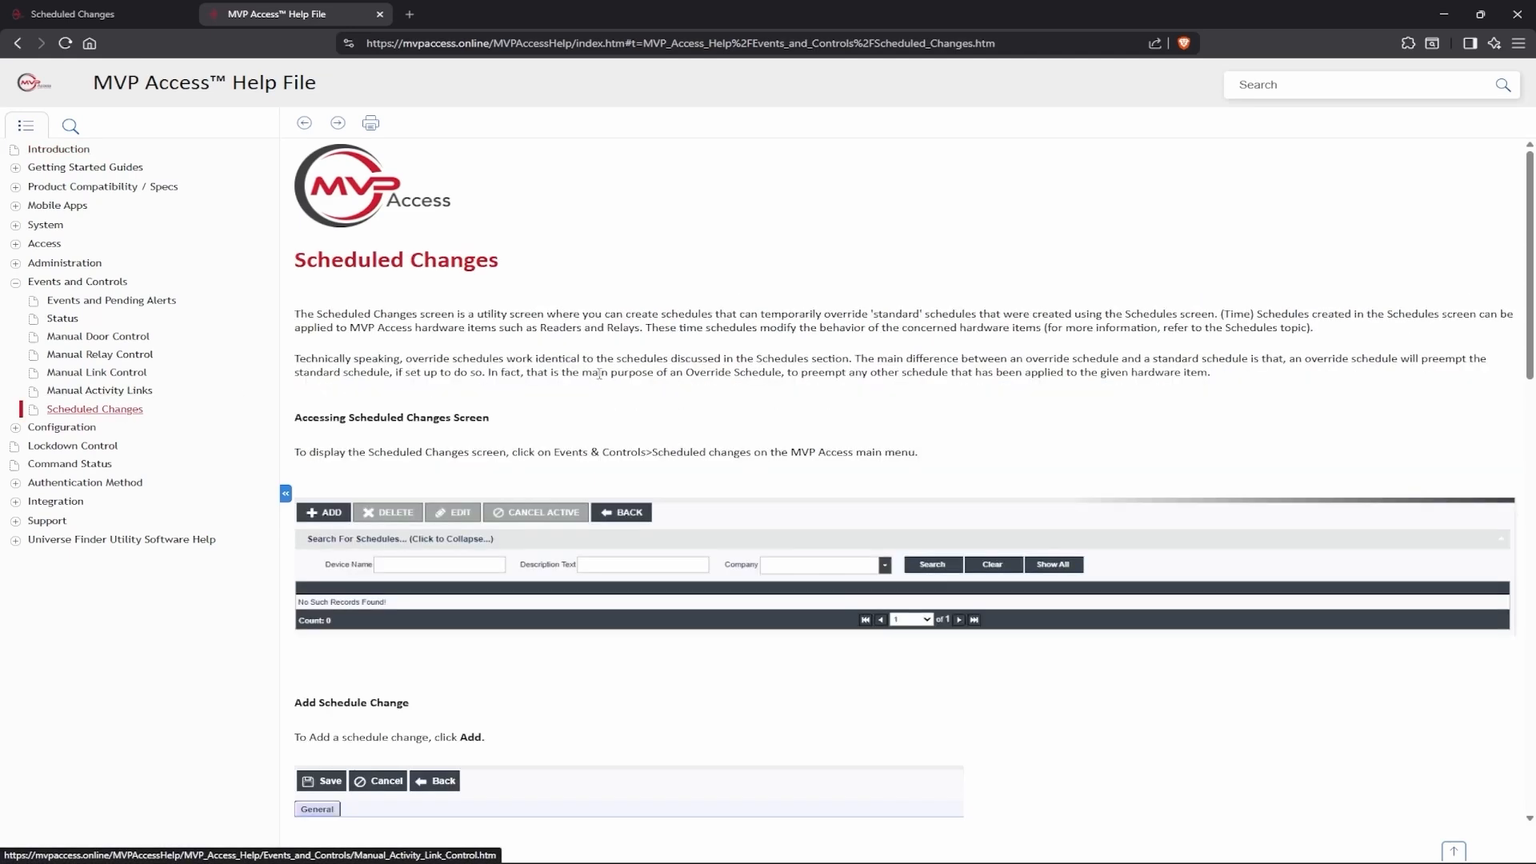
scroll(1021, 414, down, 3)
scroll(1021, 414, down, 7)
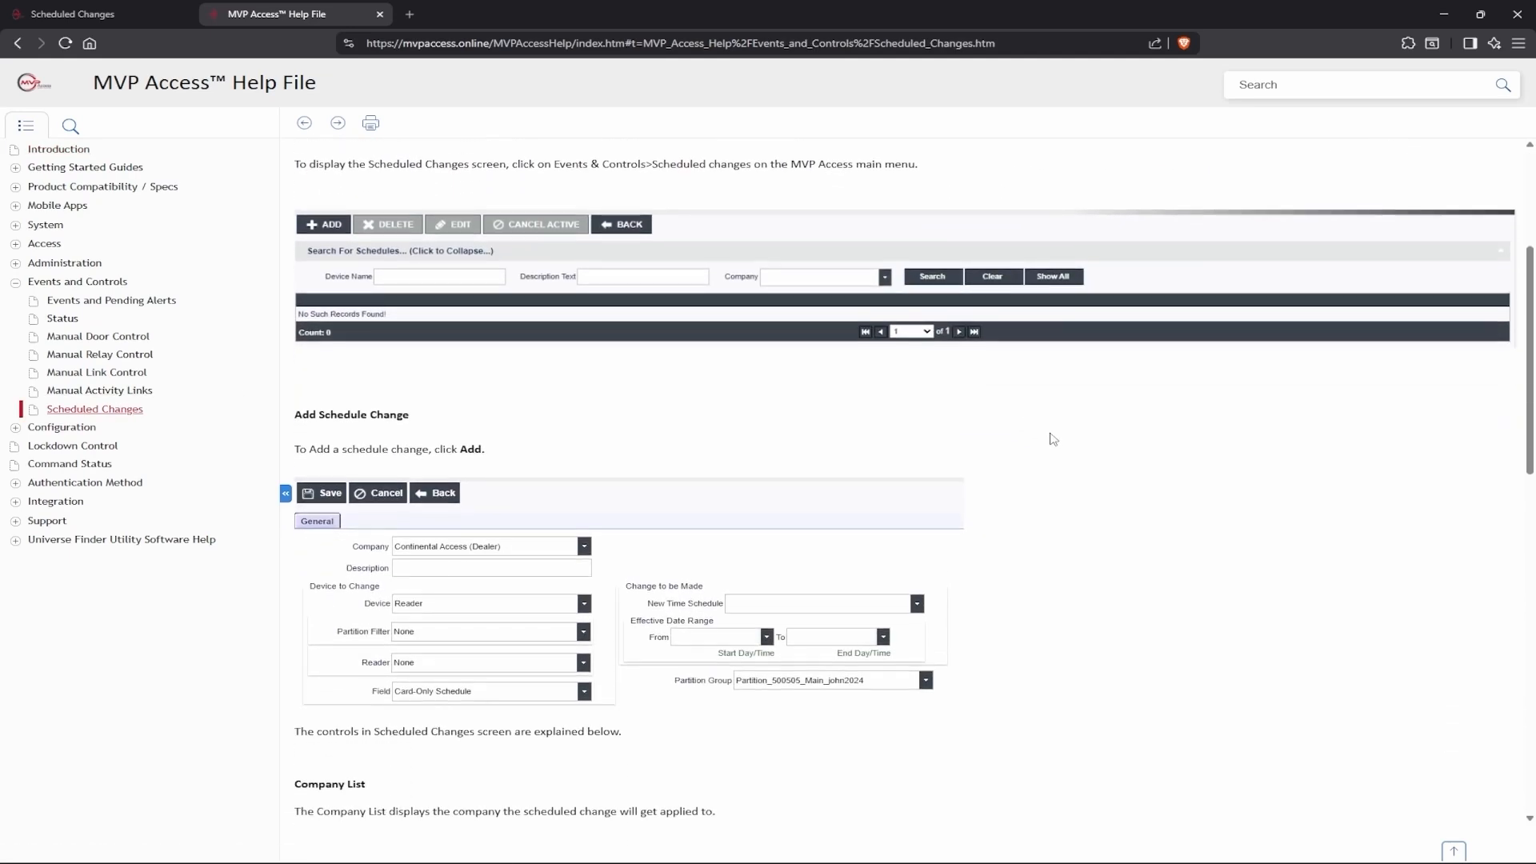
scroll(1068, 444, down, 7)
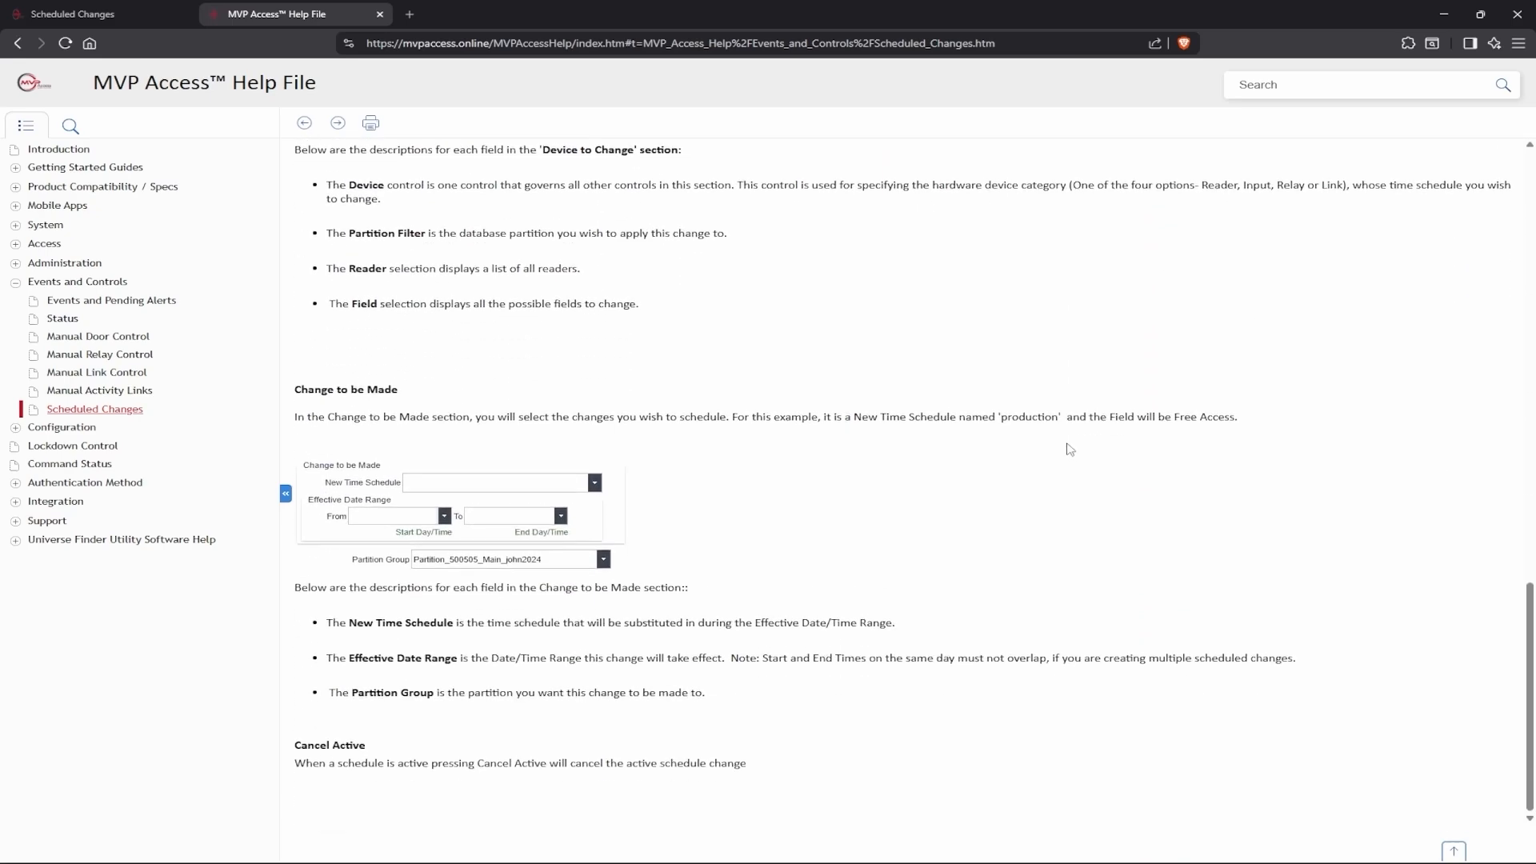